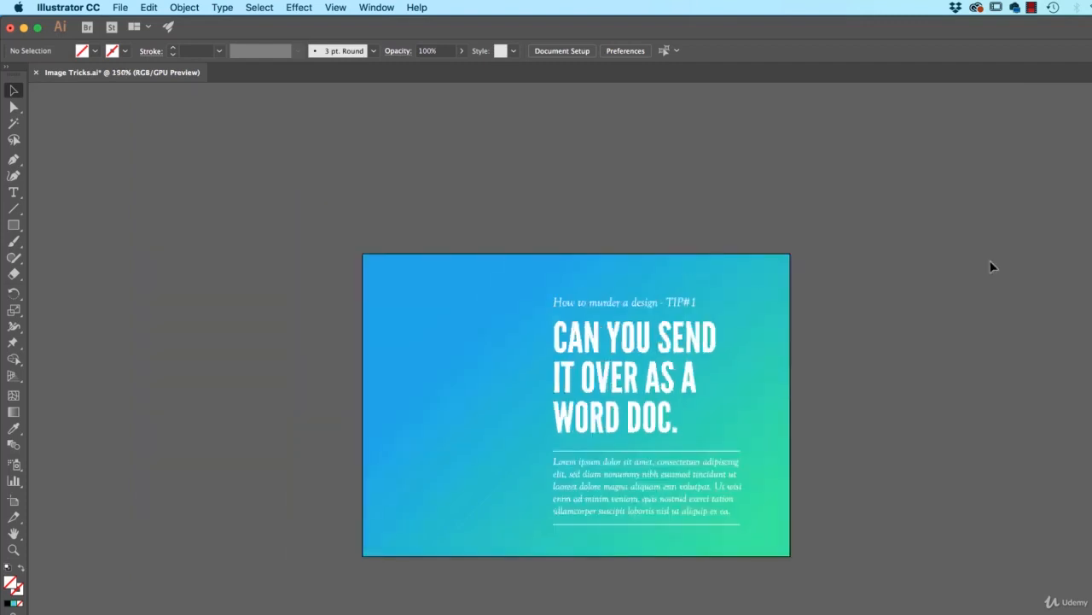
Step: Place Desk.jpg over the artboard at about 7.49 by 4.99 in and move it to the artboard's right side
key("super+equal")
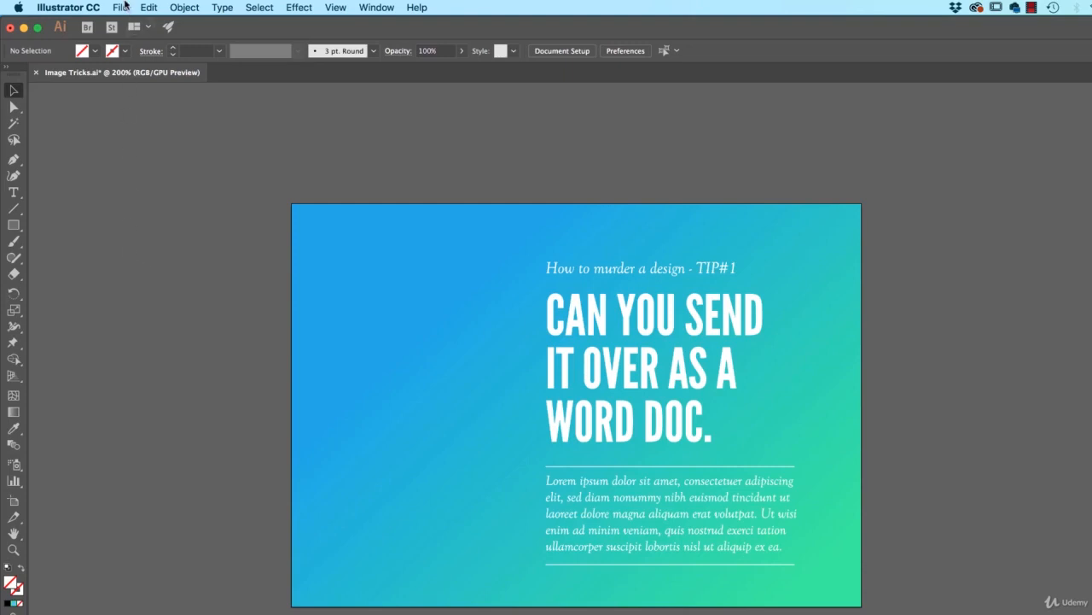
key("super+shift+p")
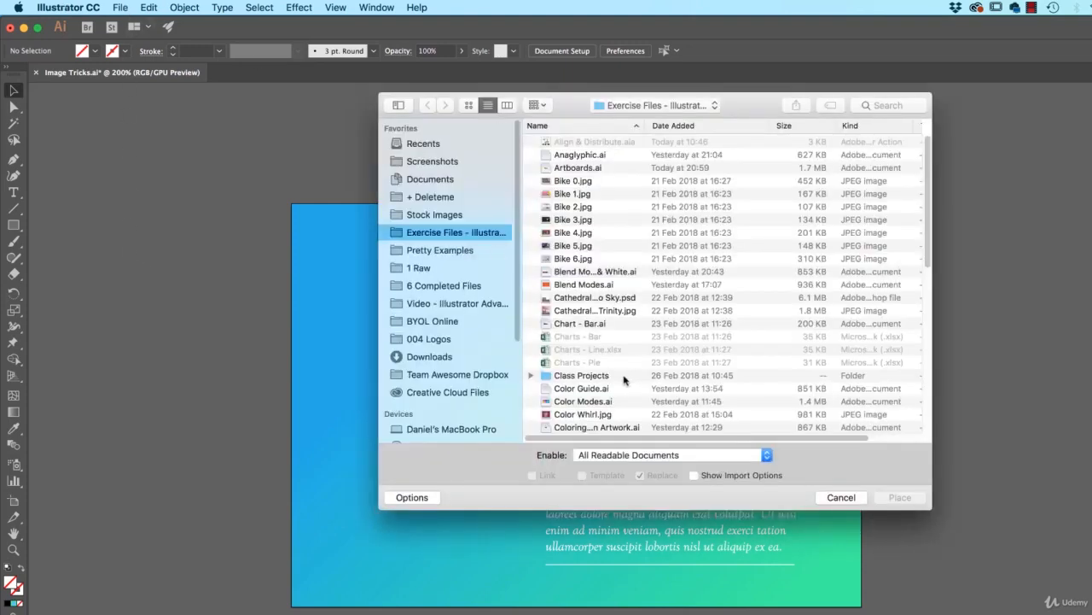
scroll(626, 382, "down", 5)
left_click(563, 323)
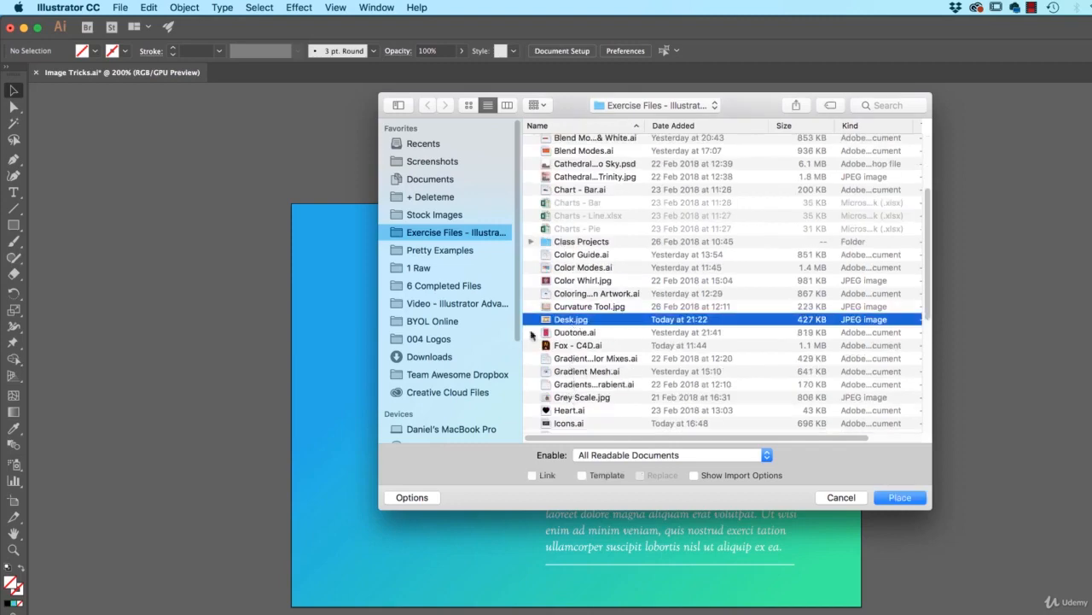
left_click(899, 497)
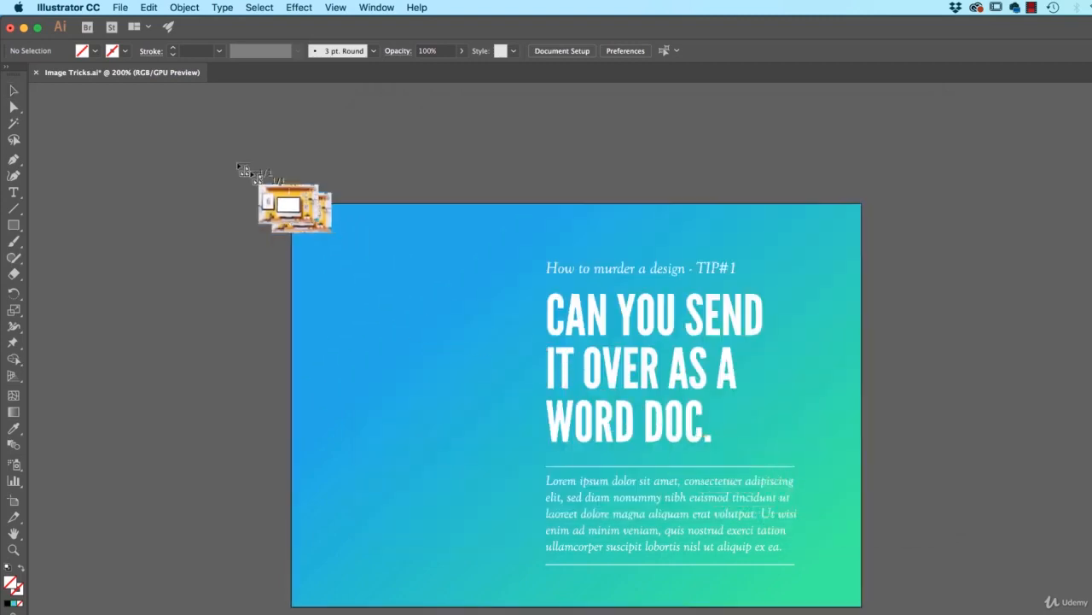
left_click_drag(624, 472, 935, 614)
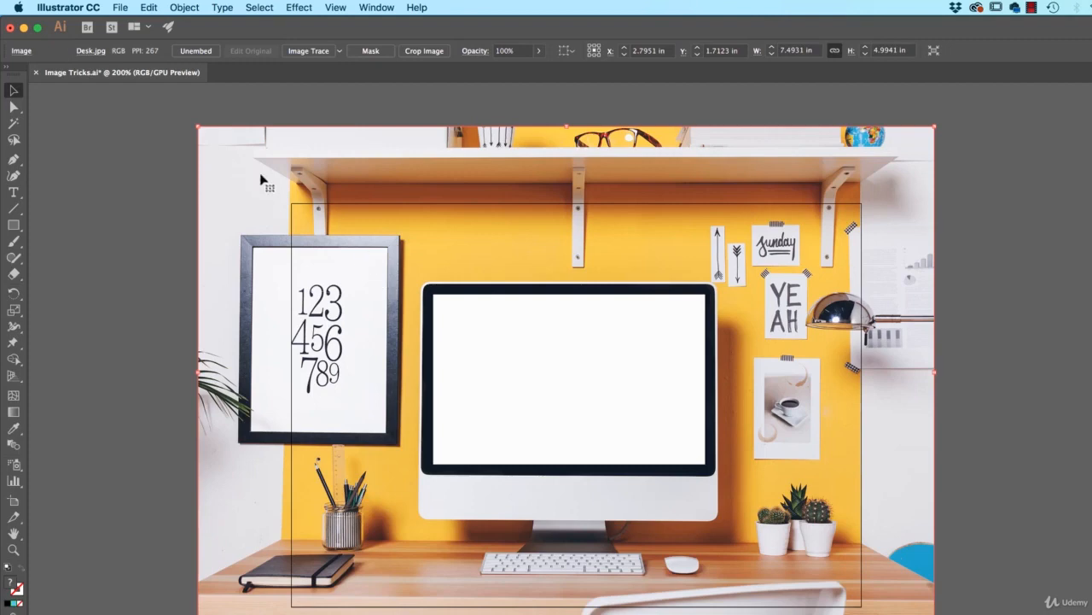
left_click_drag(420, 186, 959, 253)
Step: Draw a rectangle about 2.03 by 4.1 in over the artboard's left part, with the default white fill and black stroke
key("m")
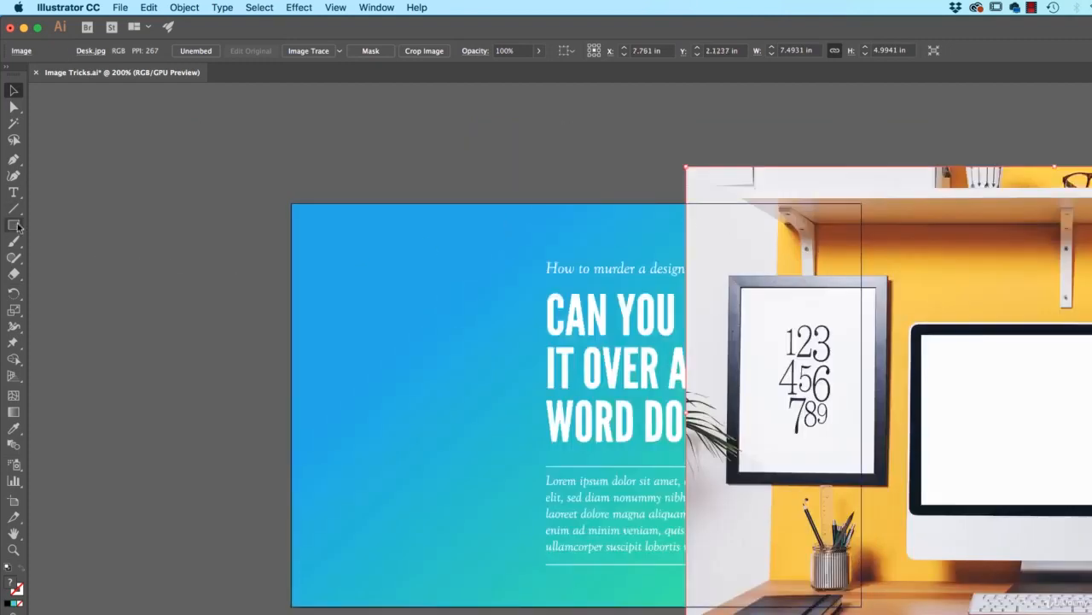
left_click_drag(291, 202, 491, 606)
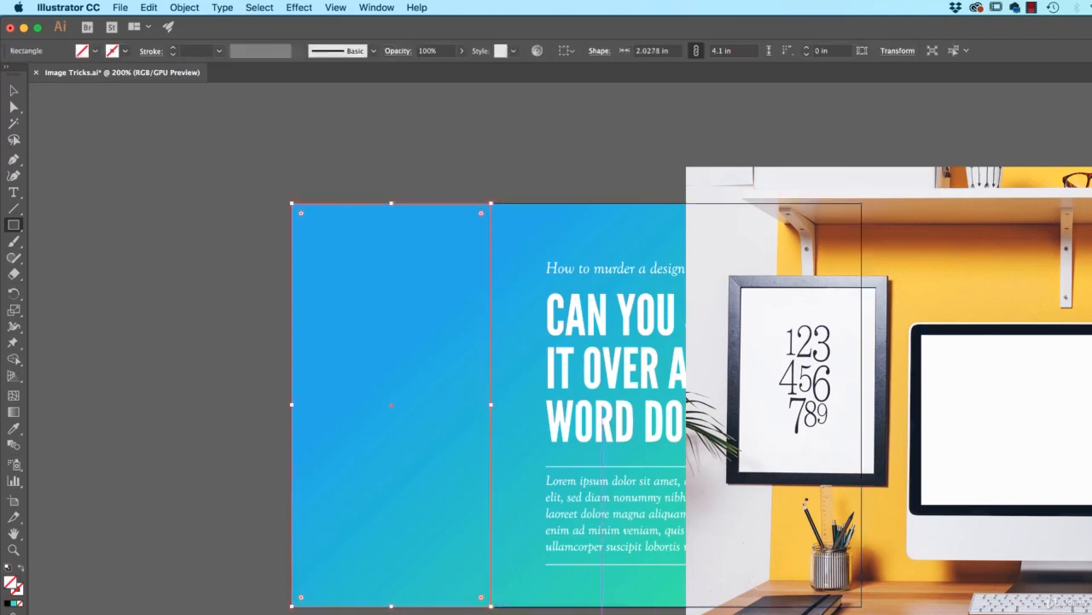
key("d")
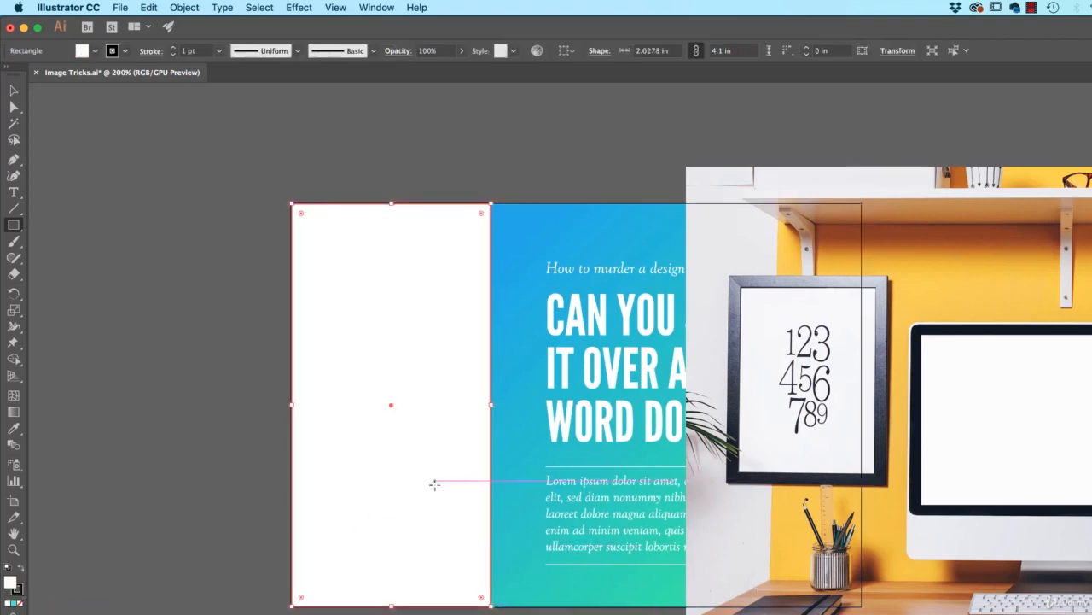
key("v")
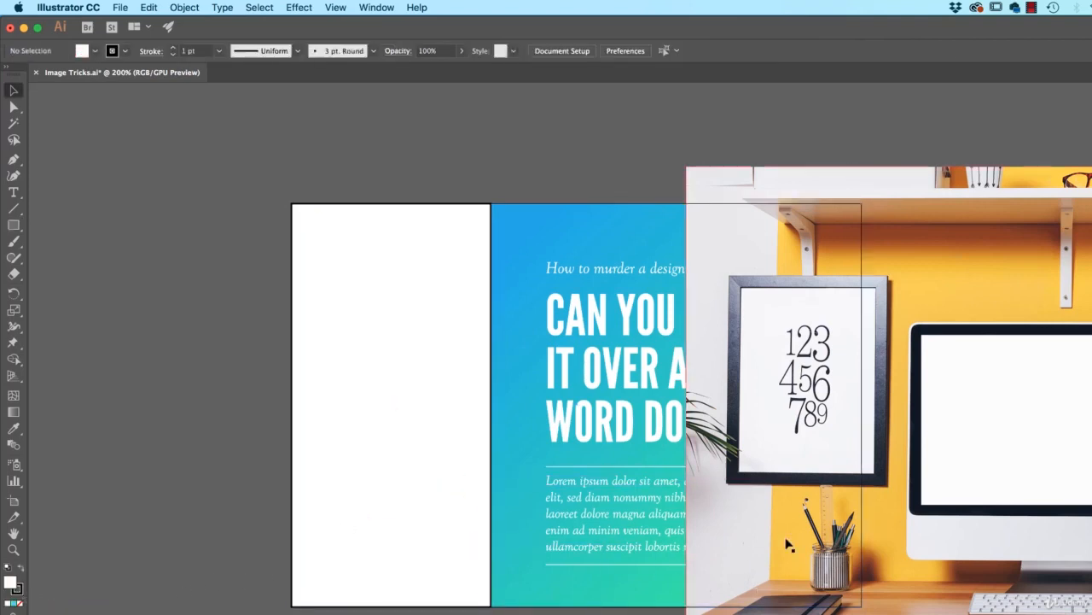
Step: Move the desk photo underneath the white rectangle and make a clipping mask from the two objects
left_click(958, 480)
left_click_drag(959, 481, 594, 464)
left_click(425, 305, "shift")
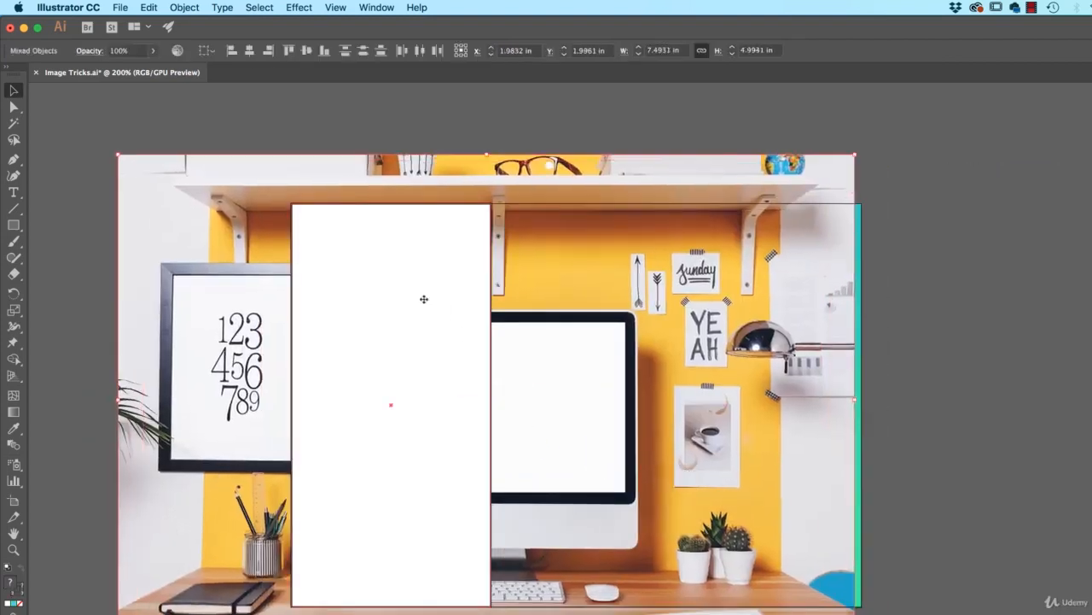
key("super+7")
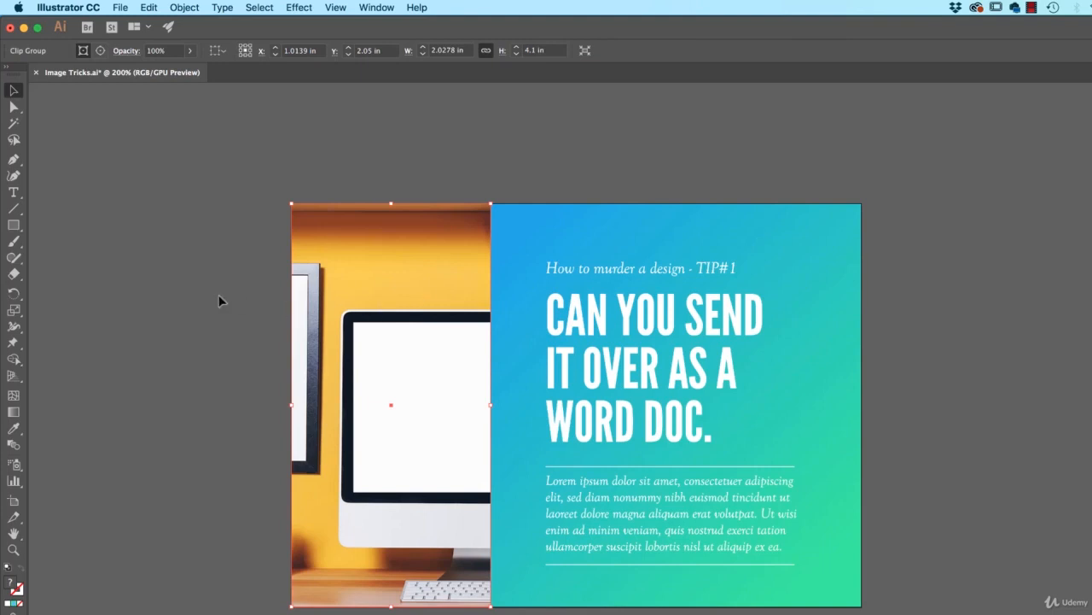
Step: Reposition the desk photo inside its clip group so the picture frame falls within the mask
double_click(418, 309)
left_click_drag(405, 324, 427, 319)
double_click(114, 273)
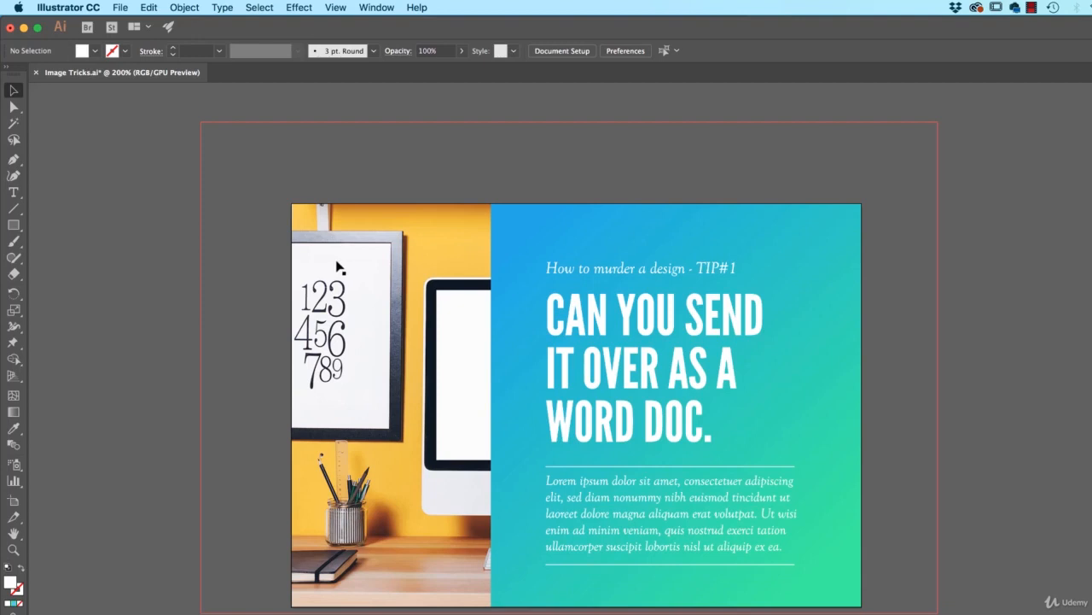
Step: Collect the clipped desk photo as an export asset and delete that asset again
left_click(376, 7)
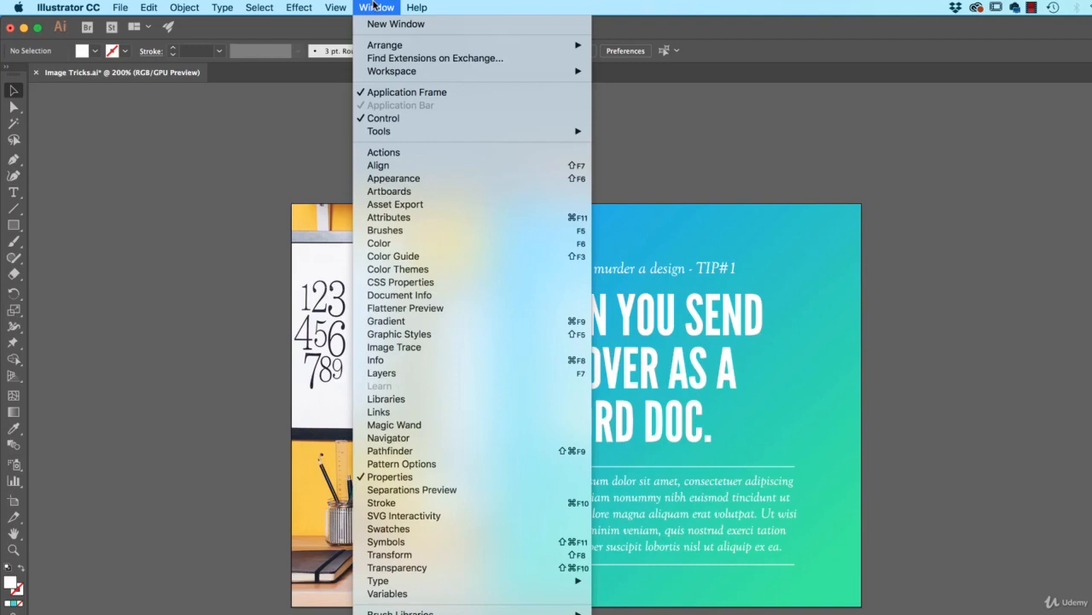
left_click(382, 206)
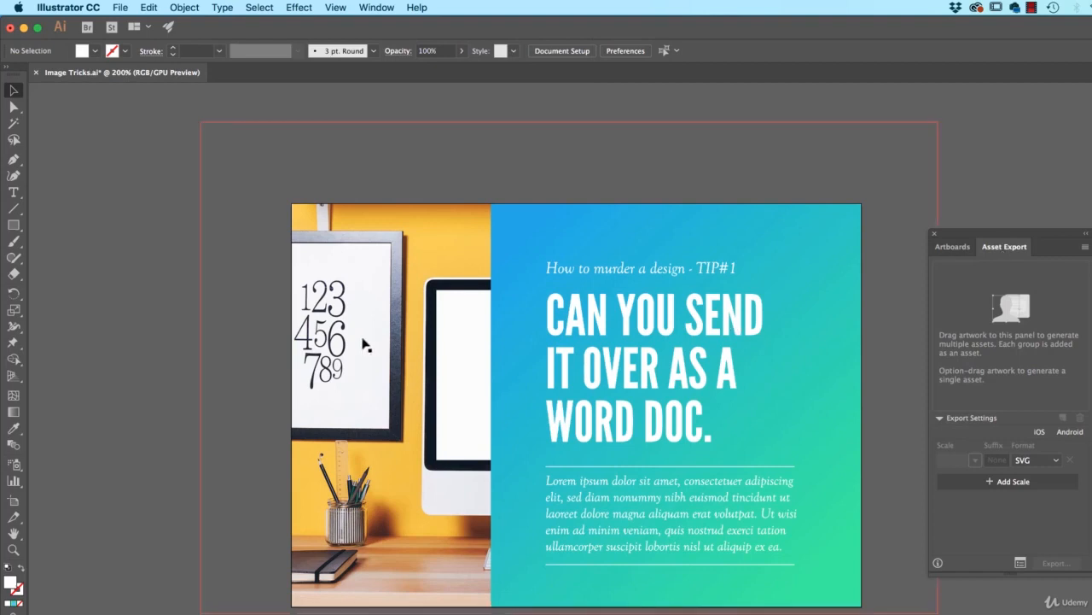
left_click_drag(381, 348, 992, 351)
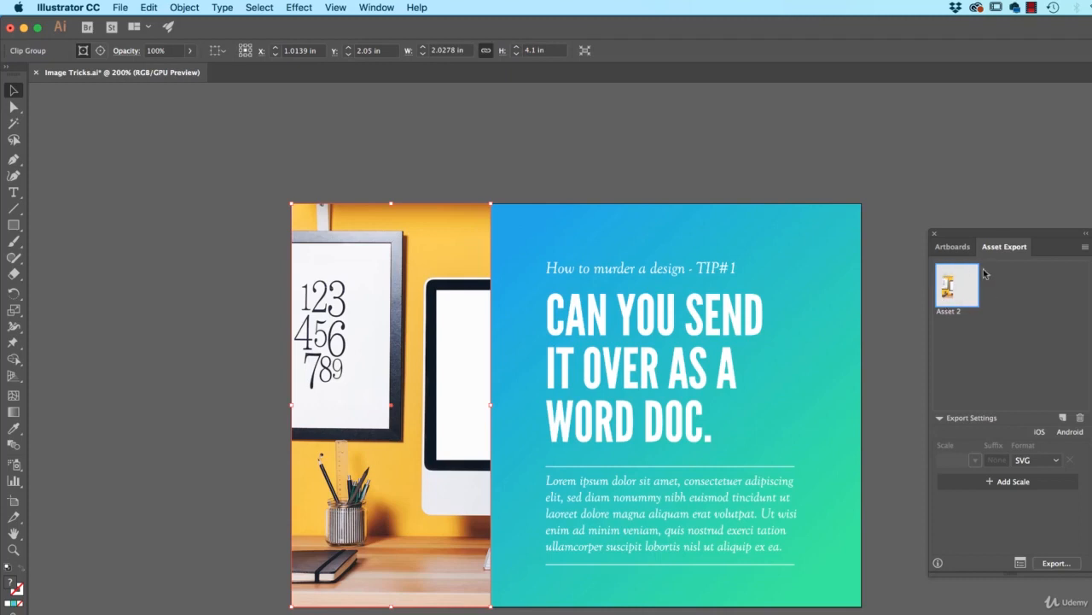
left_click(1080, 417)
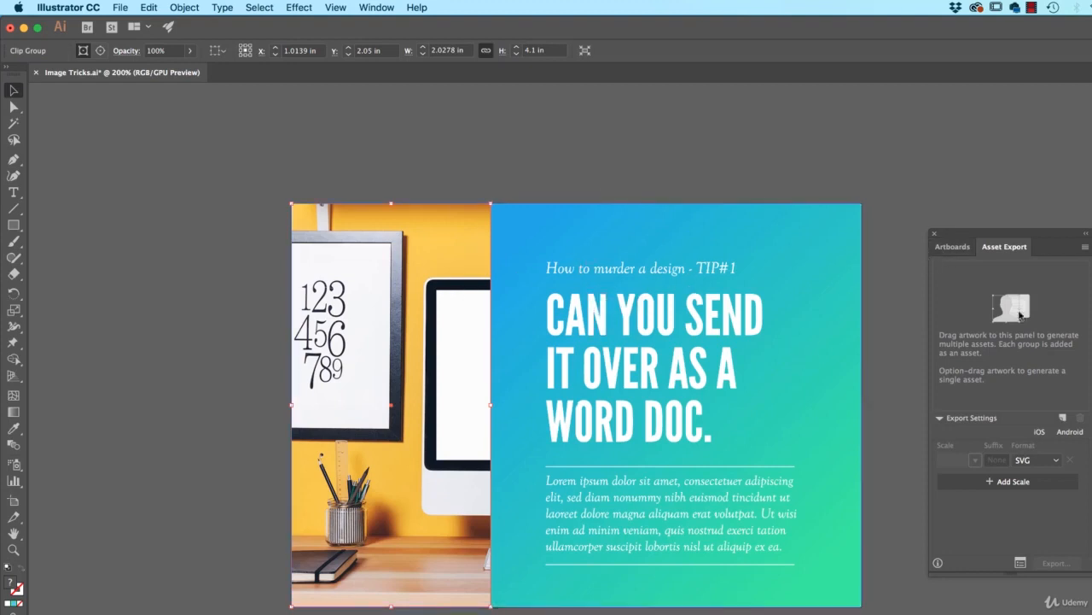
left_click(935, 234)
Step: Undo the photo repositioning and the clipping mask back to the separate photo and white rectangle, and deselect everything
key("super+z")
key("super+z")
key("super+z")
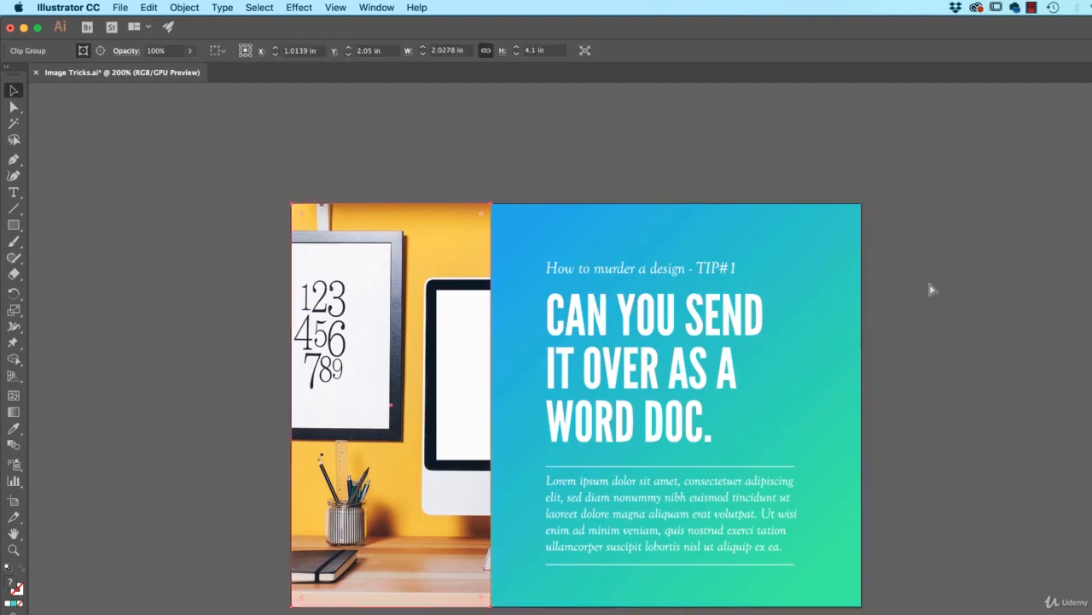
key("super+z")
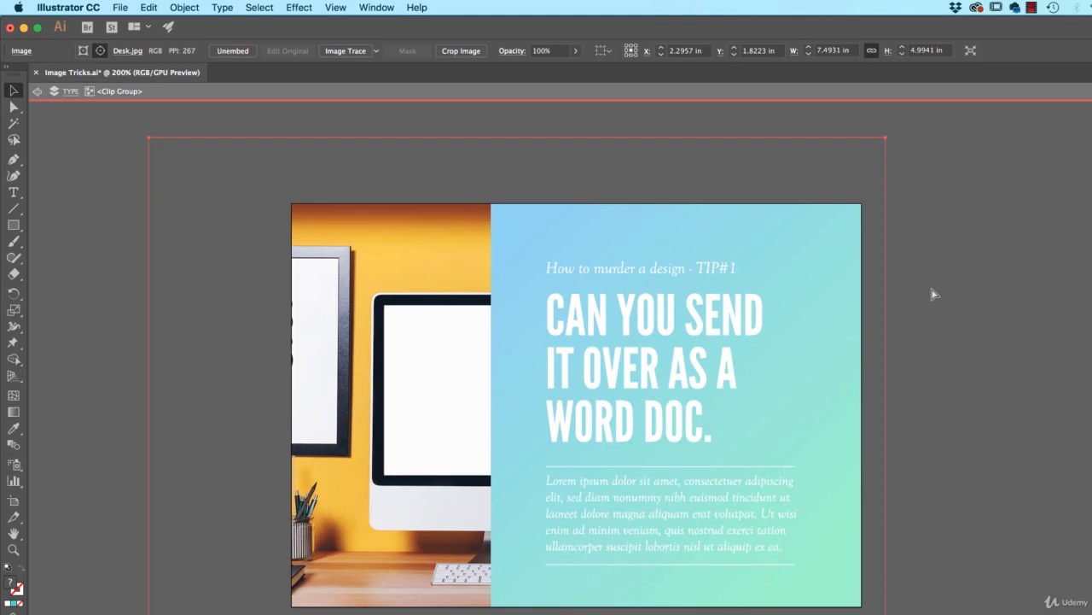
key("super+z")
left_click(944, 331)
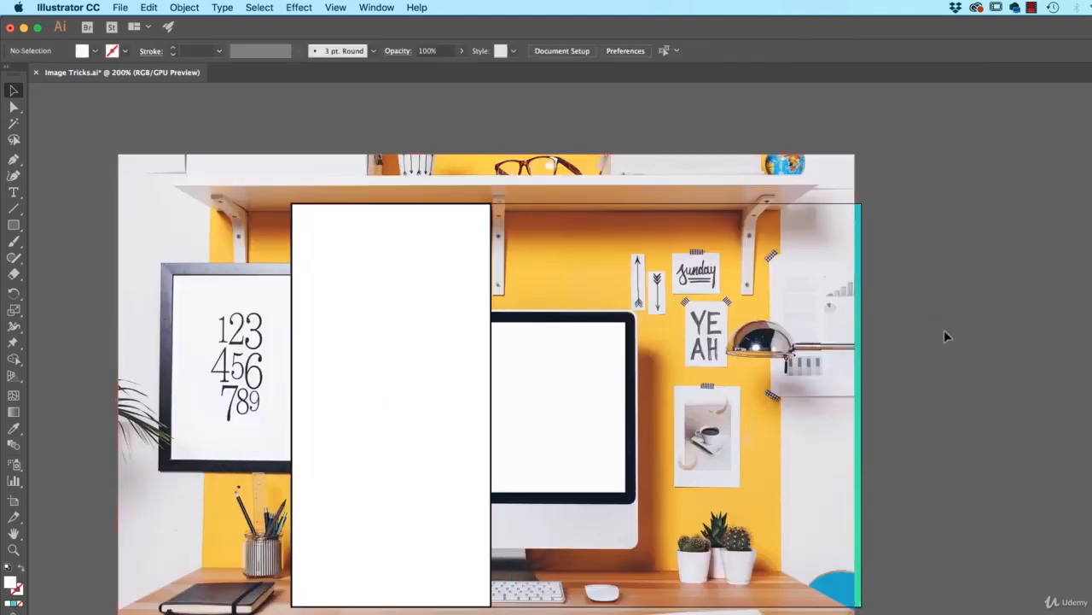
Step: Remove the white rectangle's fill and reposition the desk photo beneath its outline, centred at about X 2.49 in
left_click(674, 337)
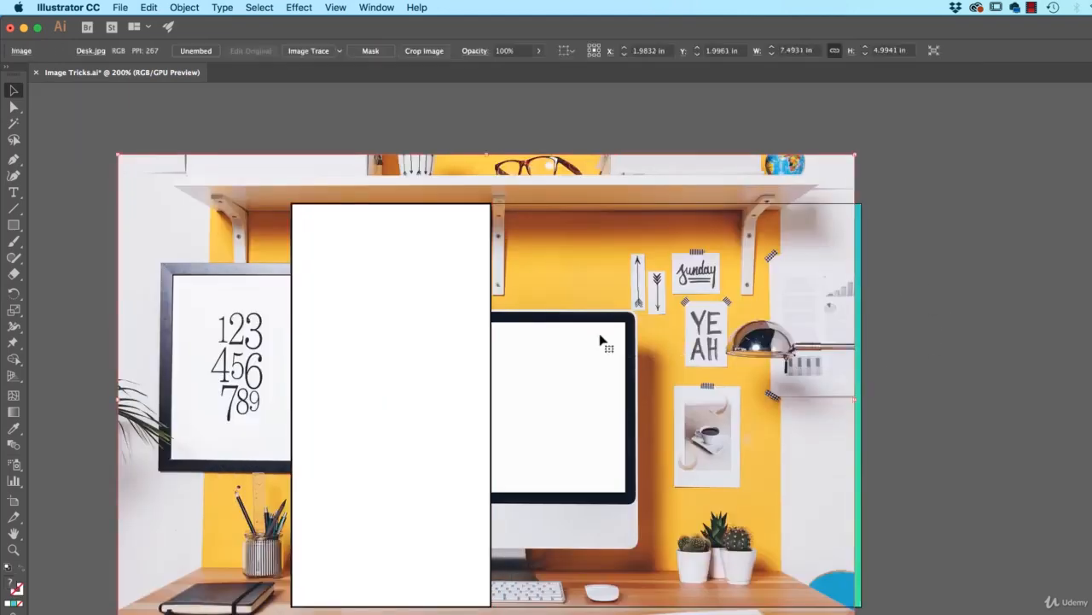
left_click_drag(613, 346, 592, 320)
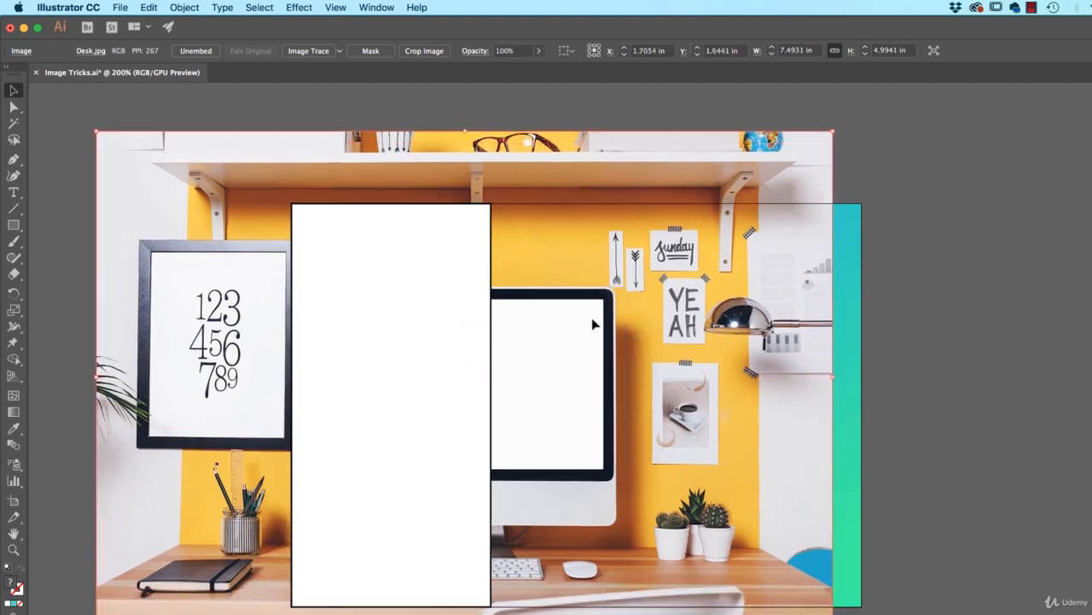
left_click(442, 320)
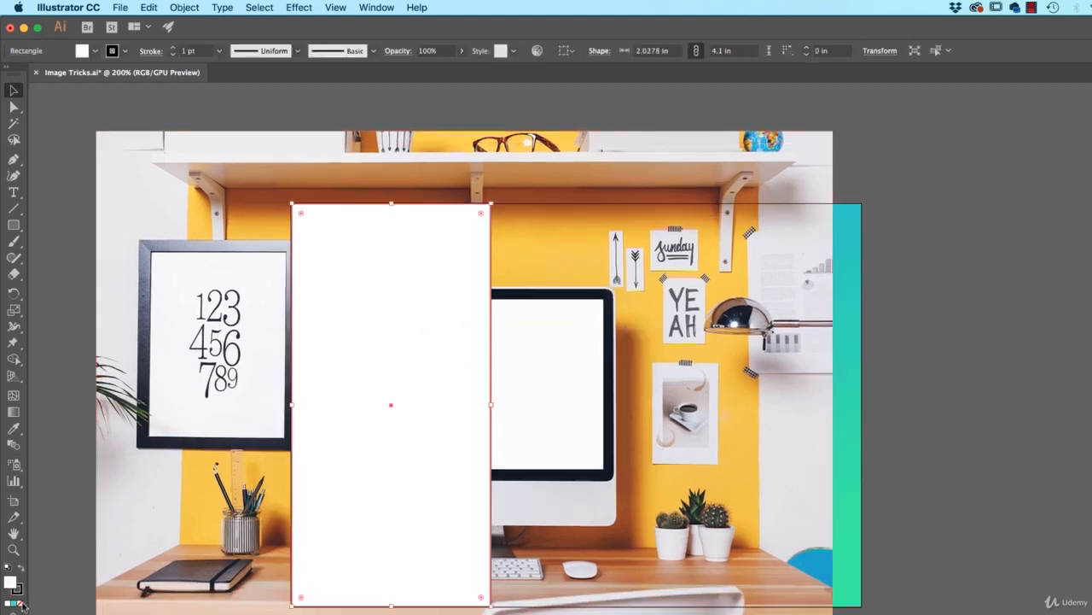
left_click(23, 605)
left_click_drag(632, 394, 682, 386)
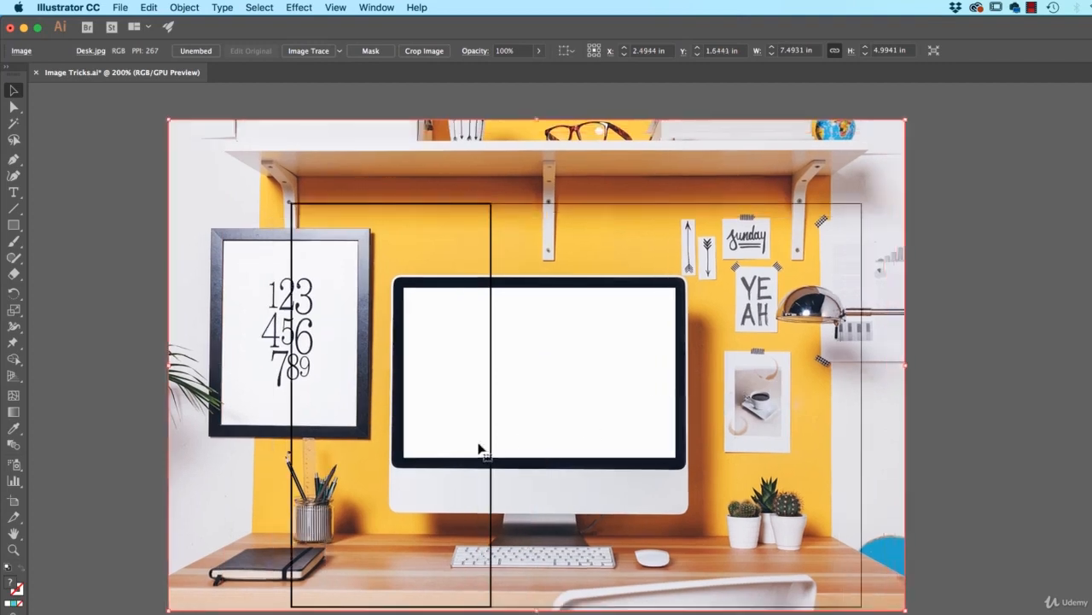
Step: Crop the desk photo to the rectangle's outline, about 2.03 by 4.1 in, and apply the crop
left_click(491, 310)
left_click(651, 223)
left_click(424, 51)
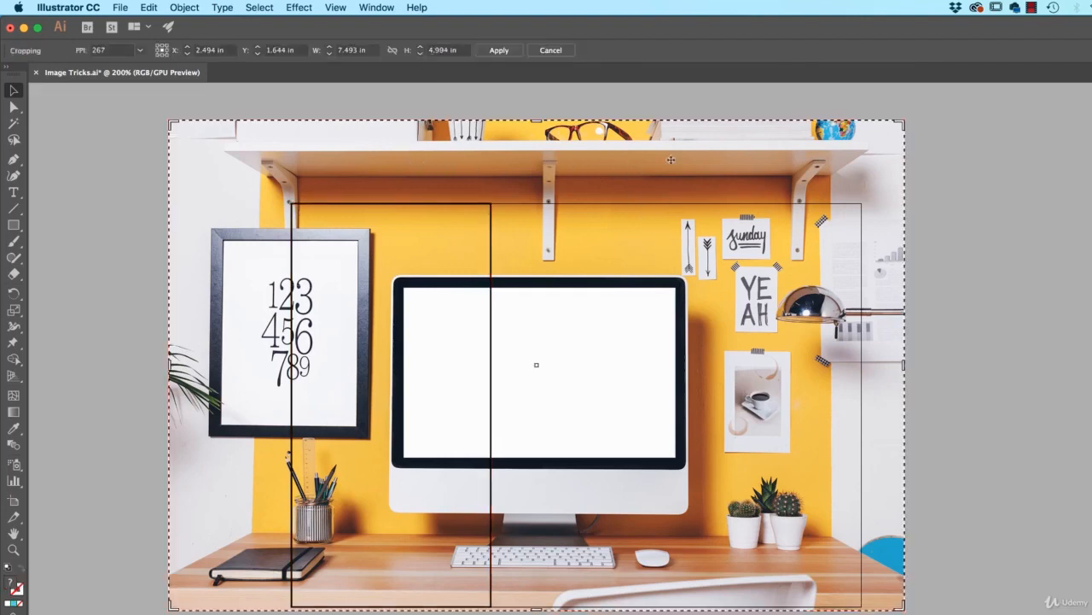
left_click_drag(900, 125, 490, 206)
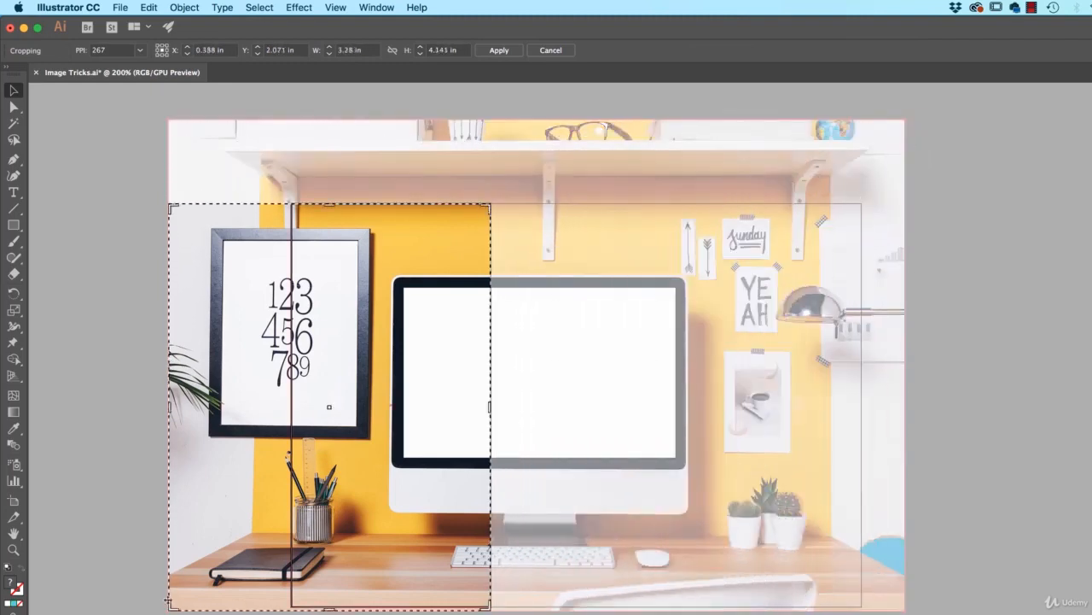
left_click_drag(291, 606, 291, 604)
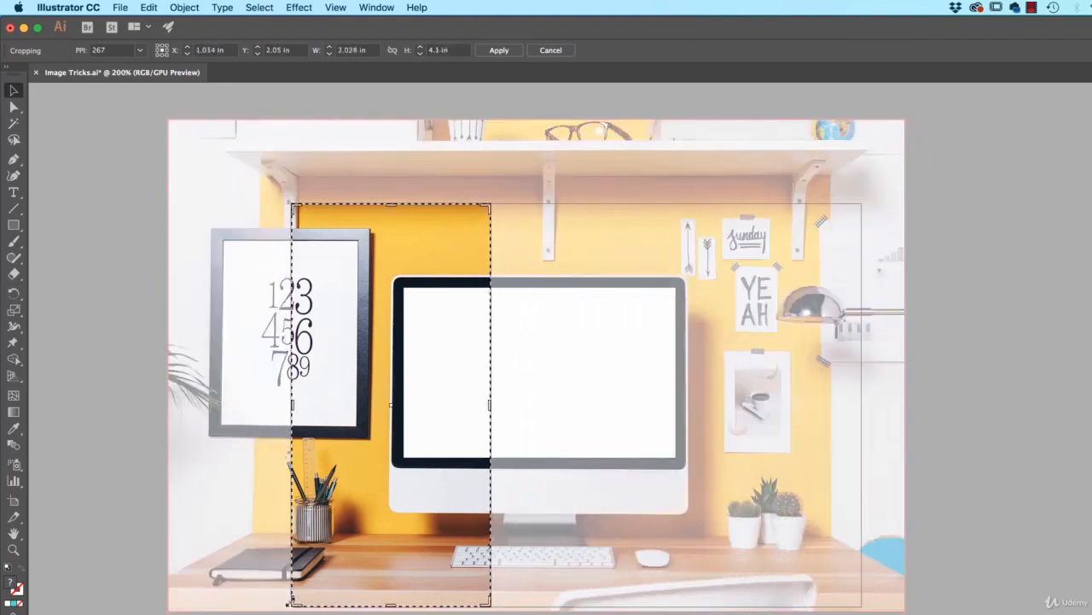
left_click(499, 49)
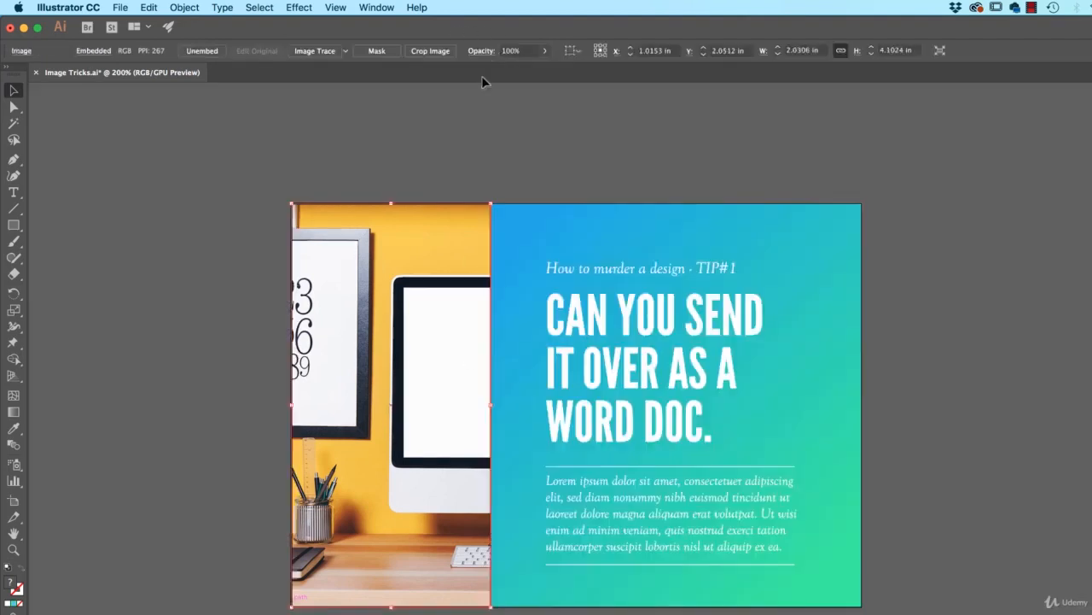
Step: Move the leftover outline rectangle off the cropped desk photo and delete it
left_click(484, 175)
left_click(460, 230)
left_click(513, 178)
left_click_drag(491, 229, 624, 127)
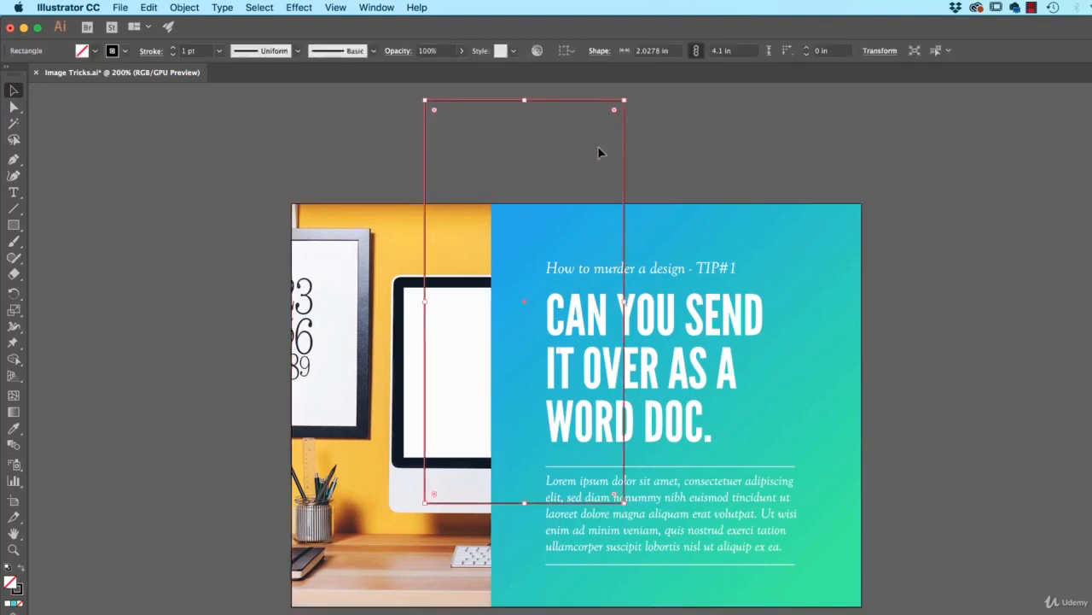
key("Delete")
Step: Enter isolation mode on the cropped desk photo to check for hidden image content, and exit it again
left_click(498, 237)
left_click(450, 248)
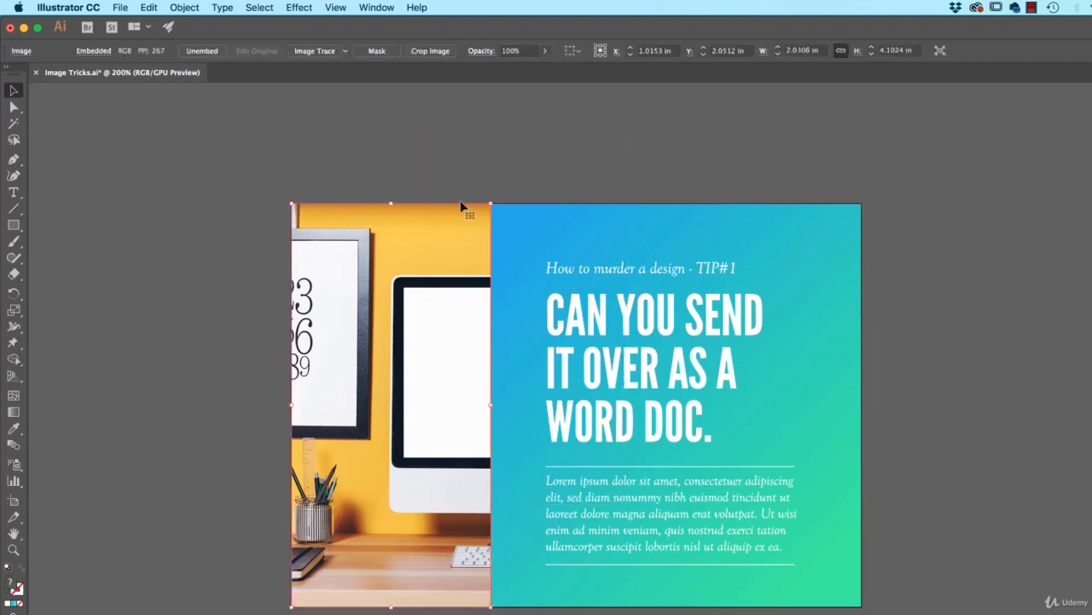
double_click(462, 246)
left_click(434, 173)
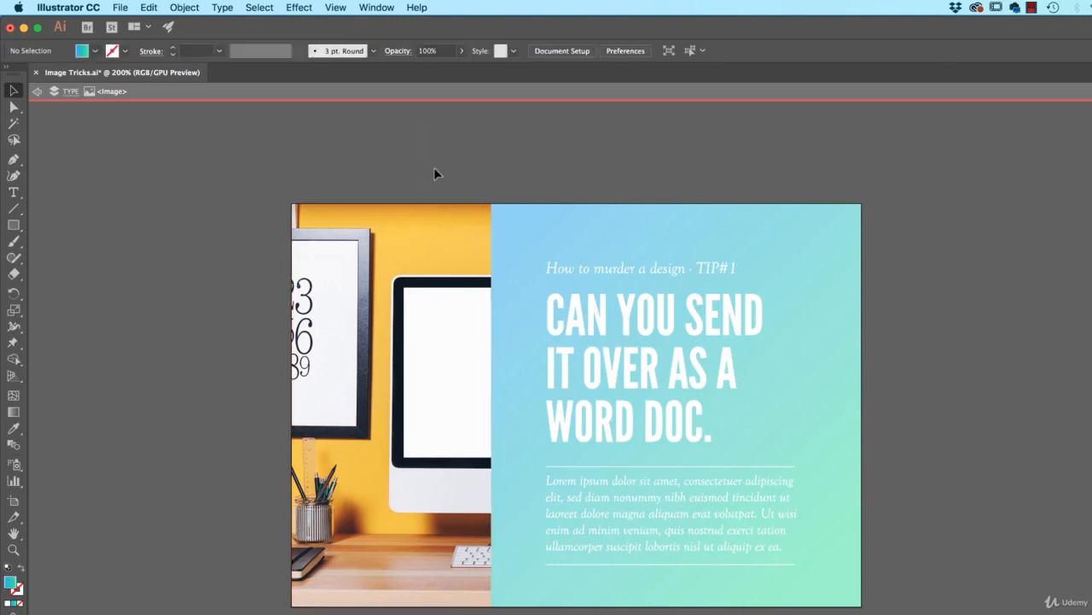
double_click(434, 173)
left_click(460, 249)
Step: Try to collect the cropped desk photo as an export asset
left_click(377, 7)
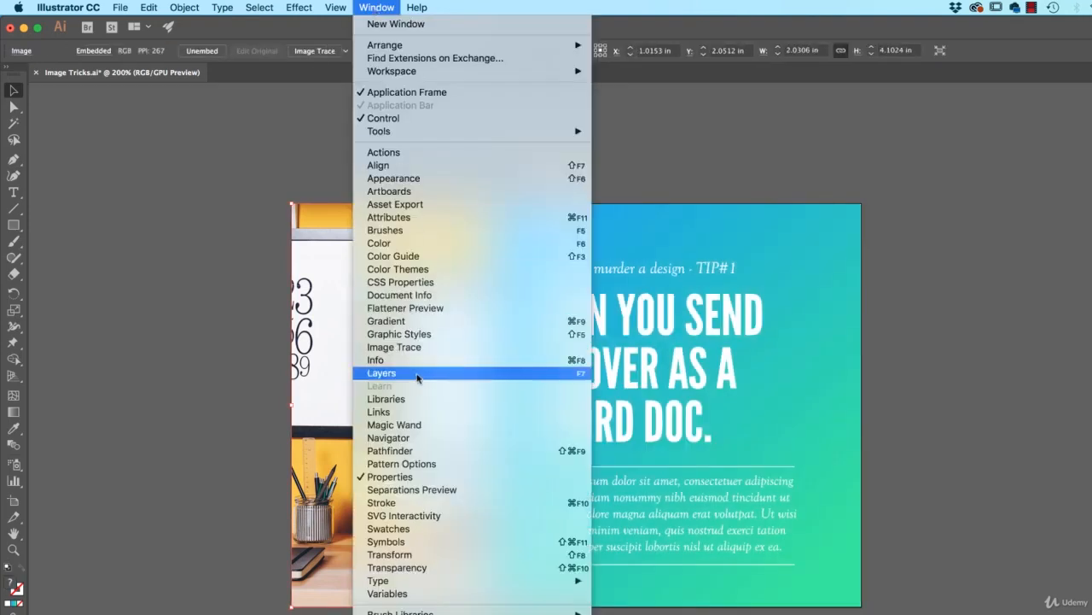
left_click(493, 343)
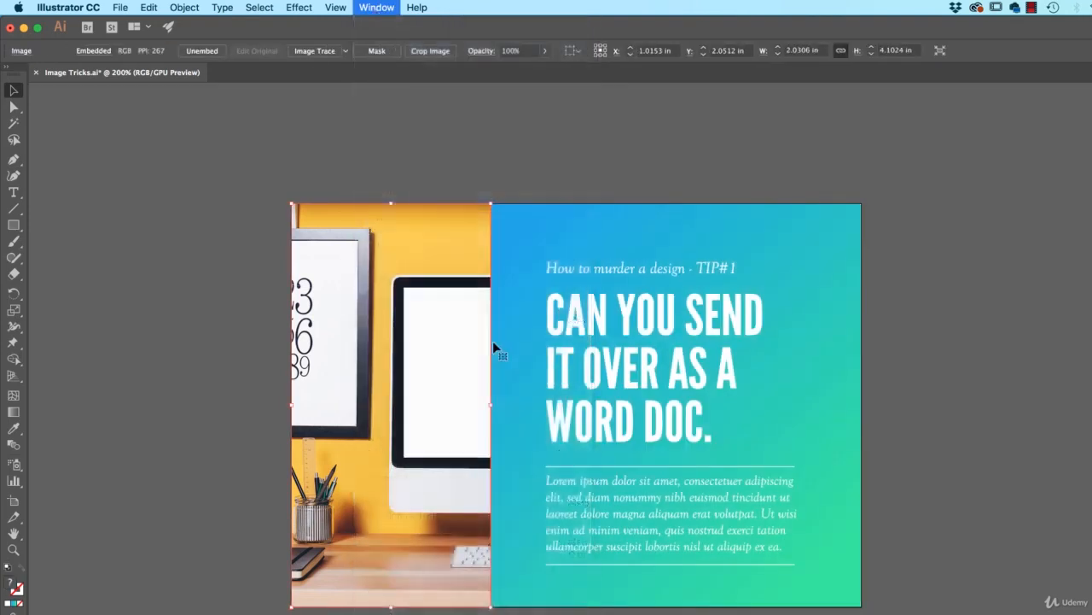
left_click_drag(432, 359, 990, 307)
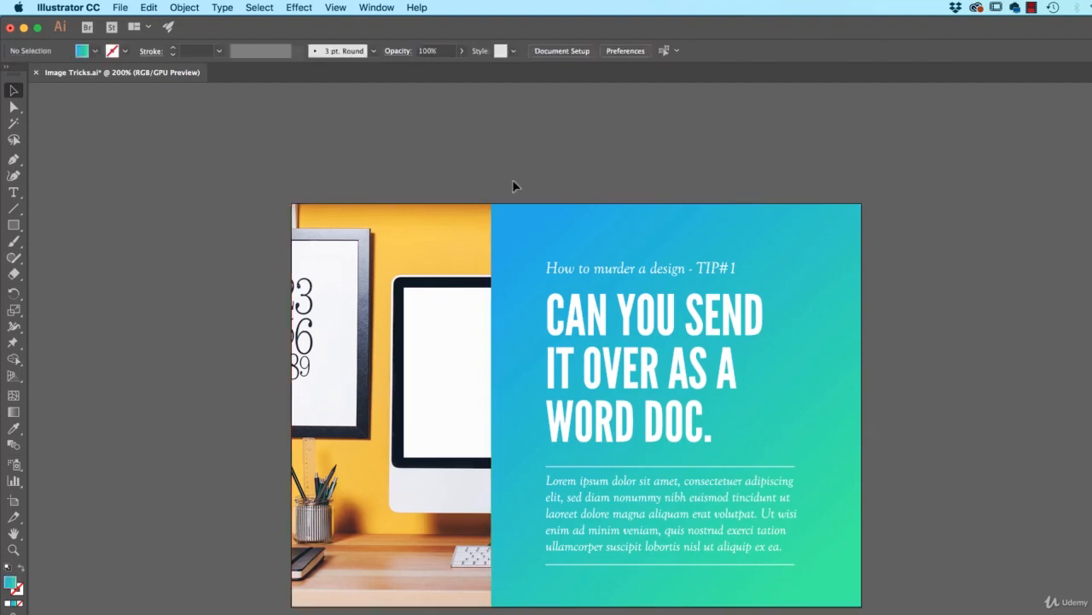
Step: Load Bike 0.jpg, Bike 1.jpg, Bike 2.jpg and Bike 3.jpg for placing together, and cycle through the loaded previews
left_click(117, 7)
left_click(170, 210)
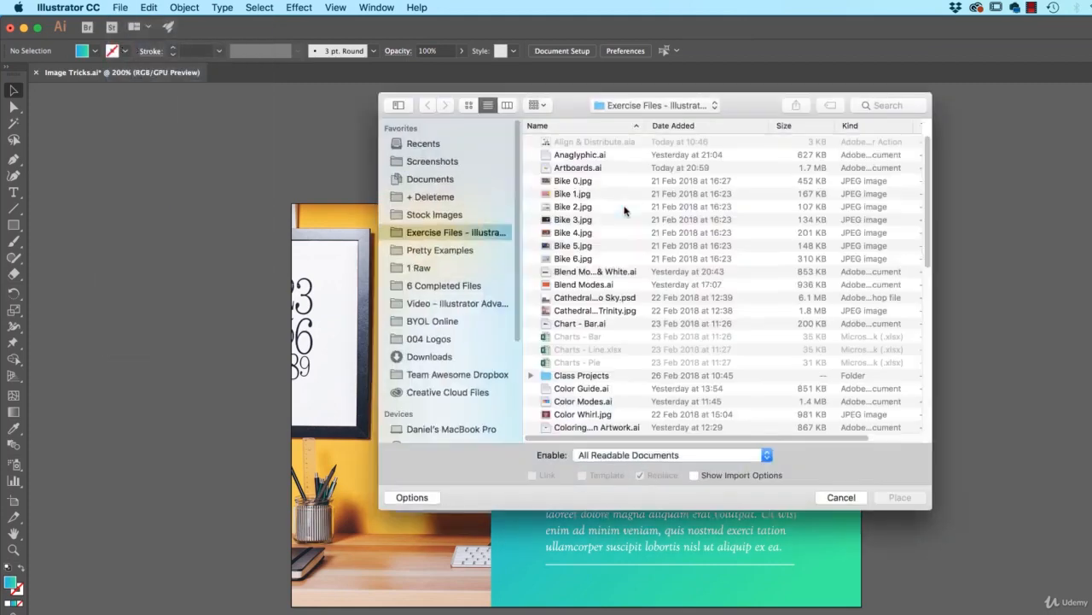
left_click(588, 181)
left_click(587, 220, "shift")
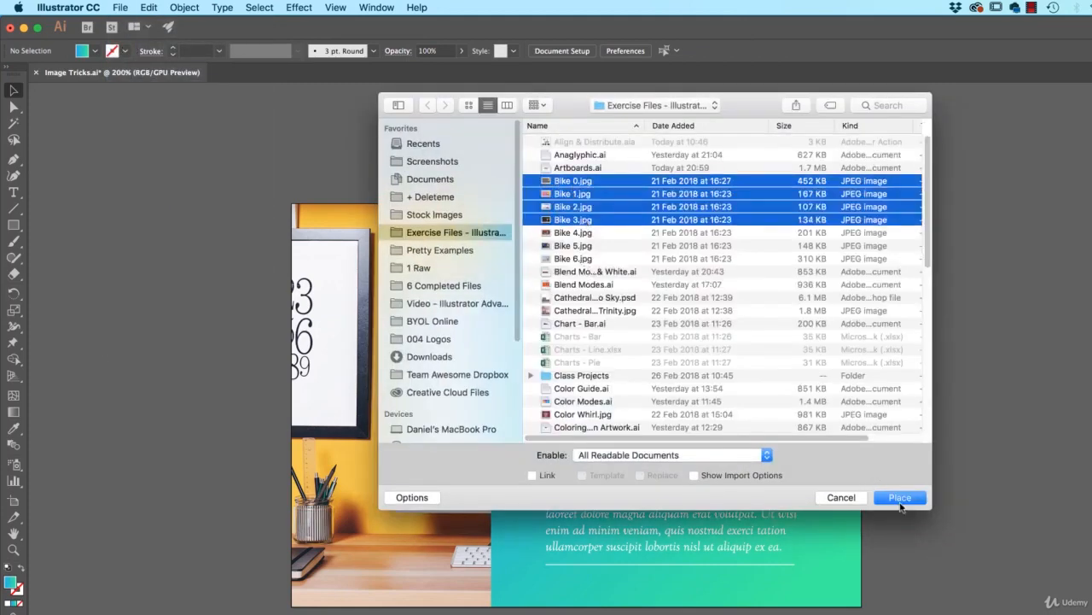
left_click(901, 499)
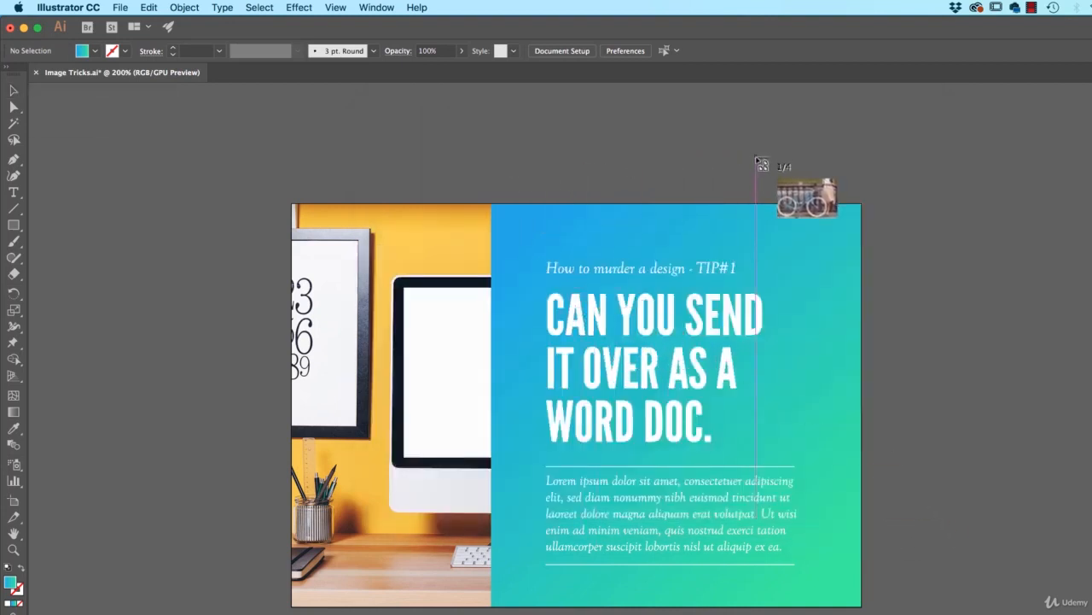
key("Right")
key("Right")
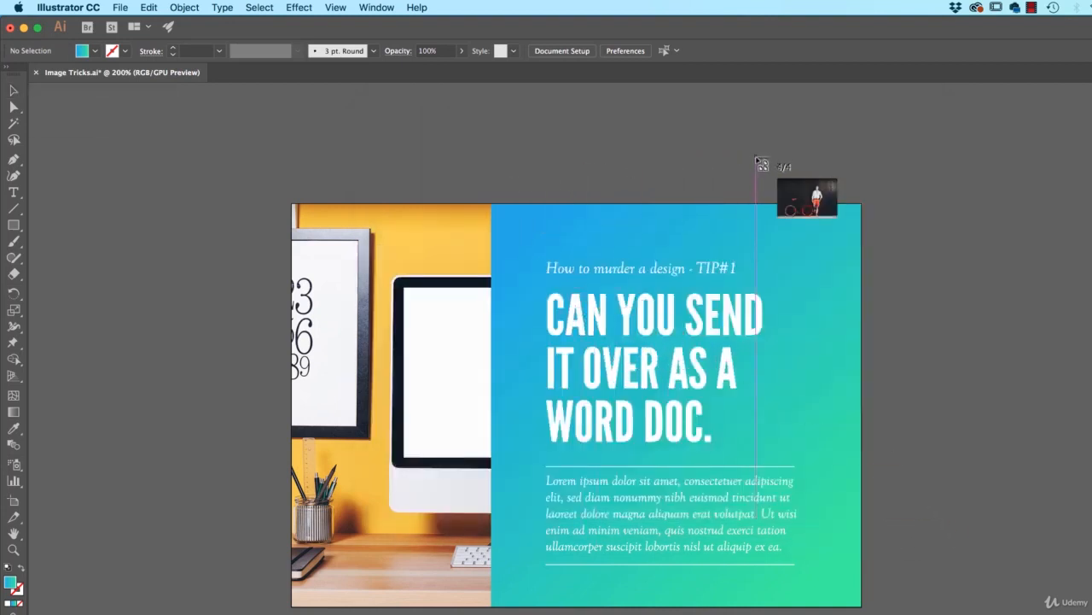
key("Right")
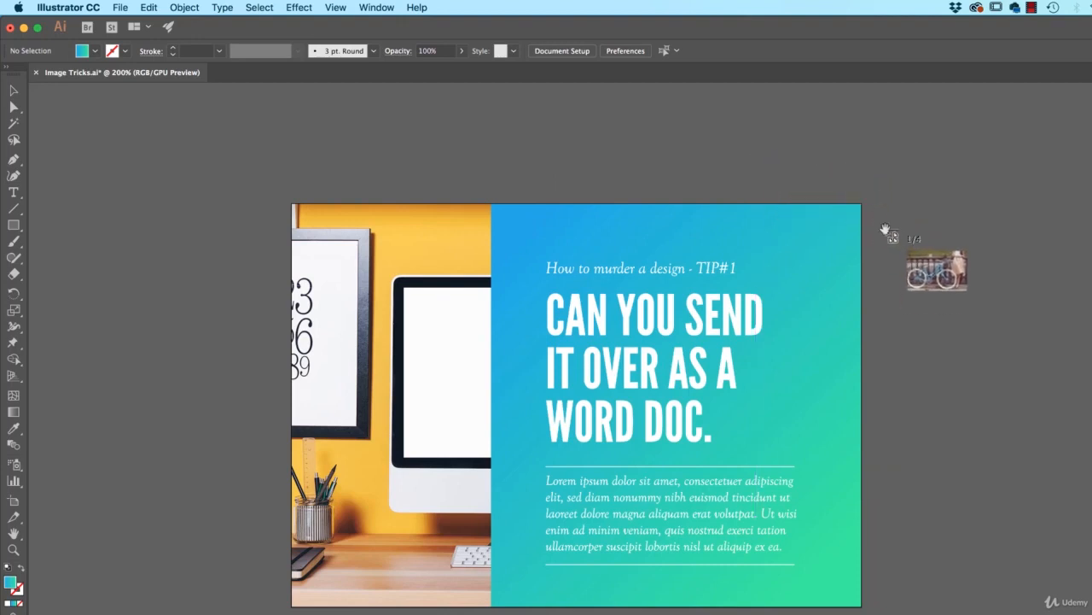
Step: Switch the loaded images to Bike 2.jpg and place it at full size on the empty canvas right of the artboard
left_click_drag(923, 216, 556, 224)
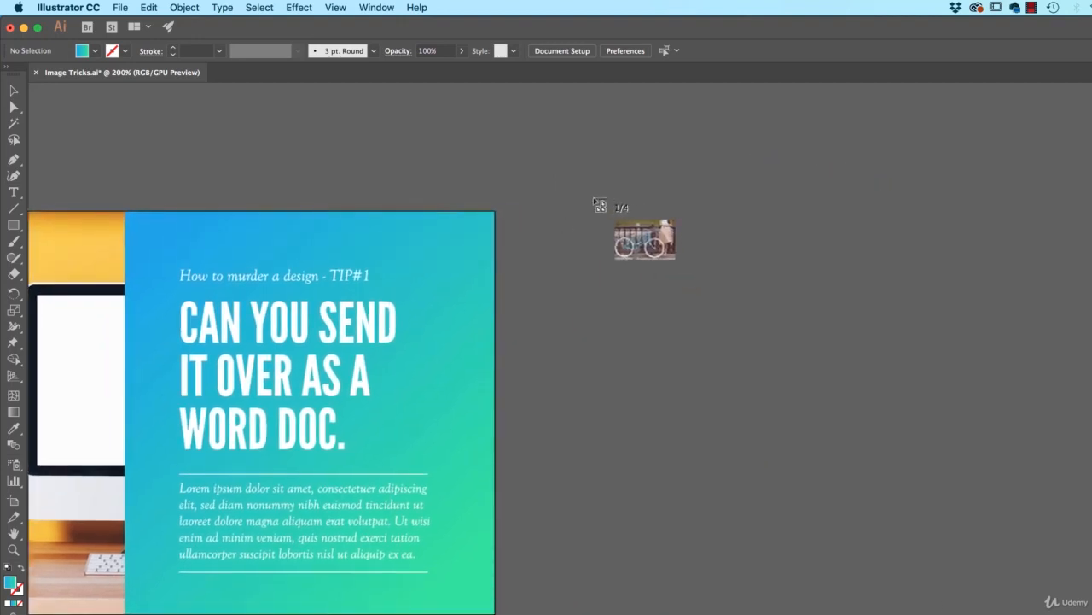
key("Right")
key("Right")
key("Left")
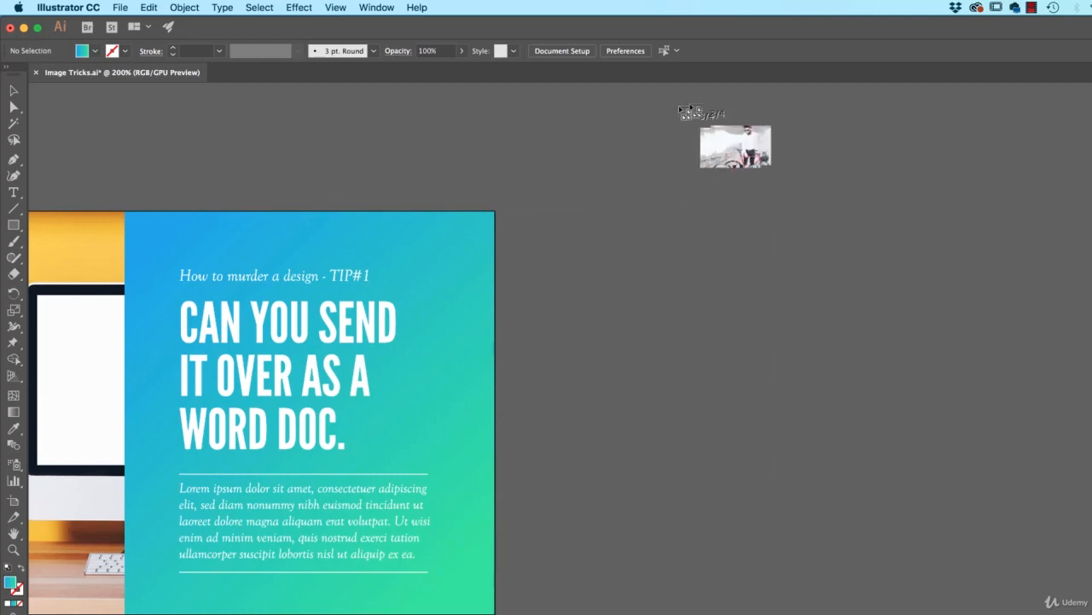
left_click(575, 231)
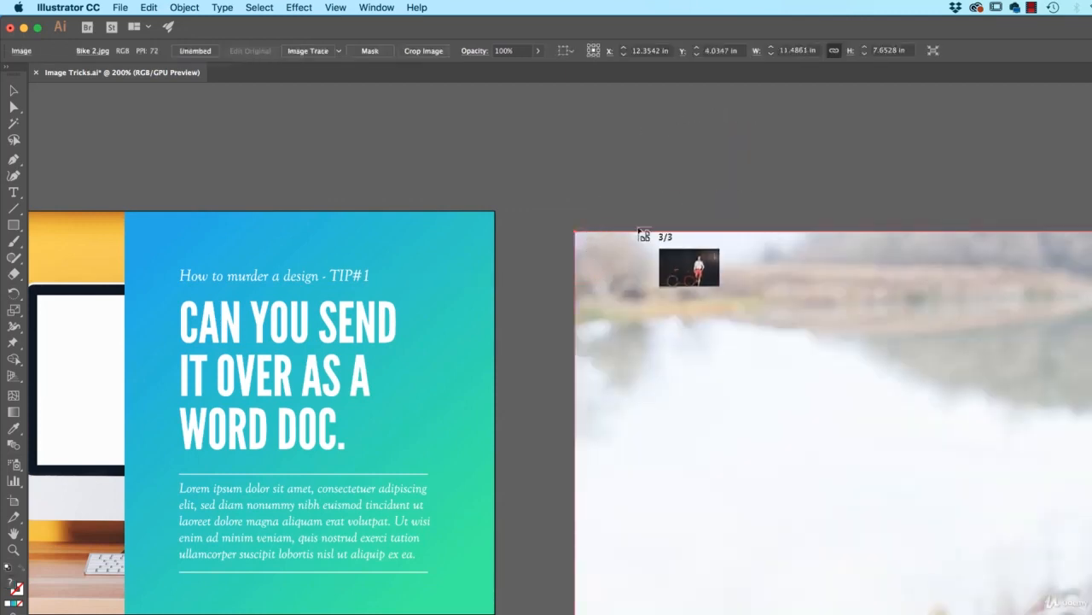
Step: Place Bike 1.jpg about 2.67 by 1.78 in, Bike 0.jpg about 2.07 by 1.38 in, and Bike 3.jpg at full size
key("Left")
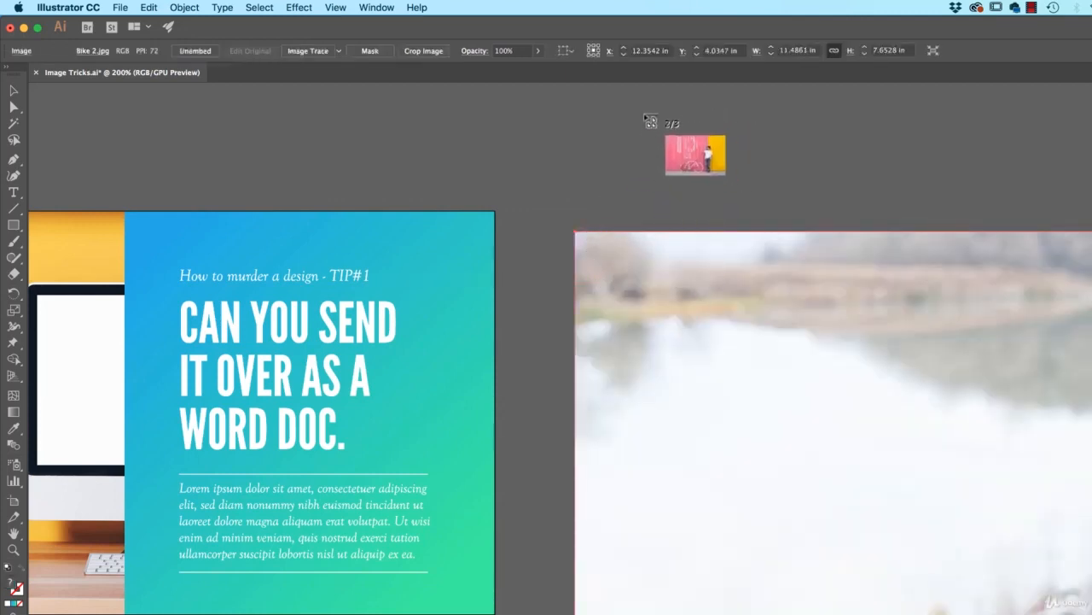
left_click_drag(645, 116, 908, 290)
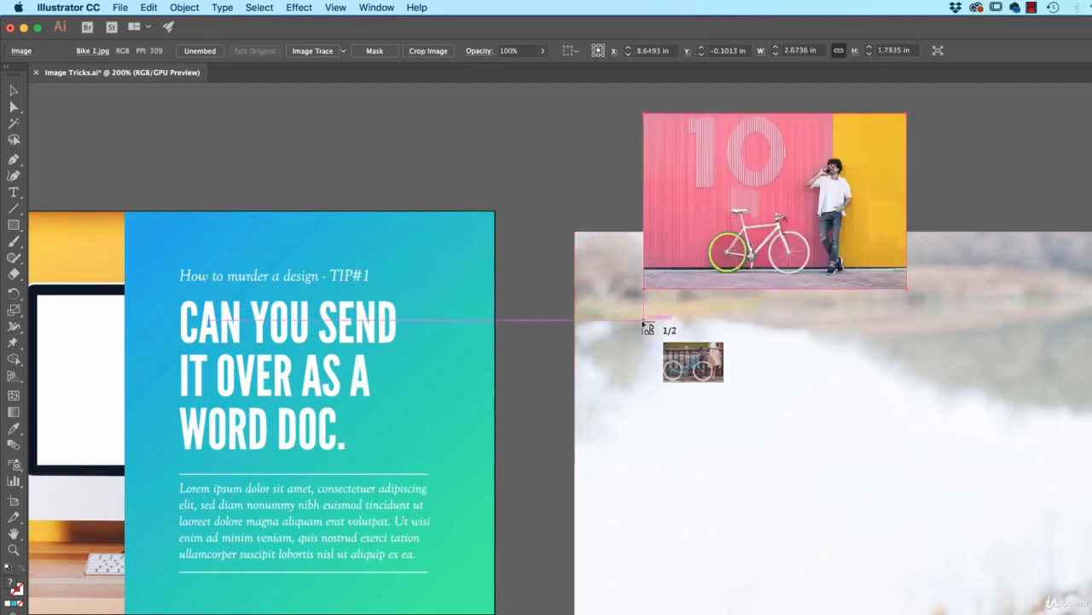
left_click_drag(609, 314, 812, 449)
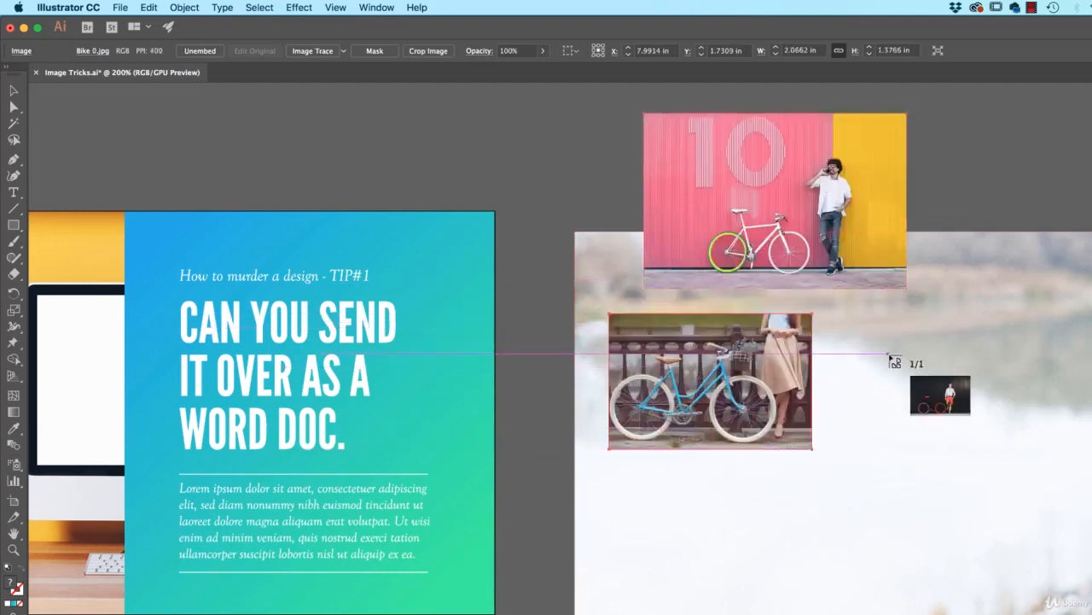
left_click(844, 323)
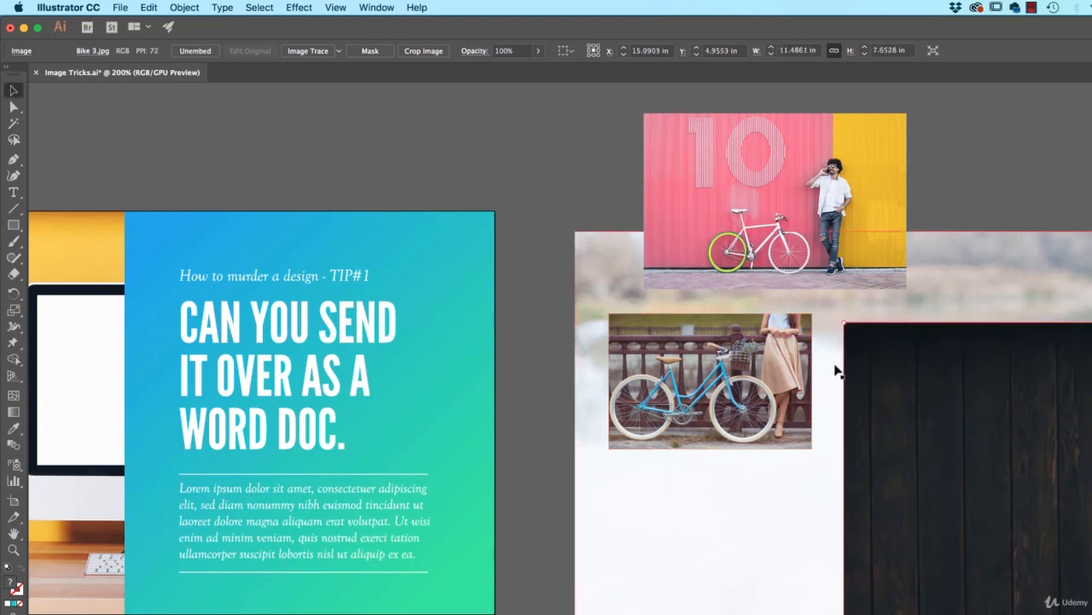
Step: Delete all four placed bike images beside the artboard
left_click_drag(577, 160, 995, 470)
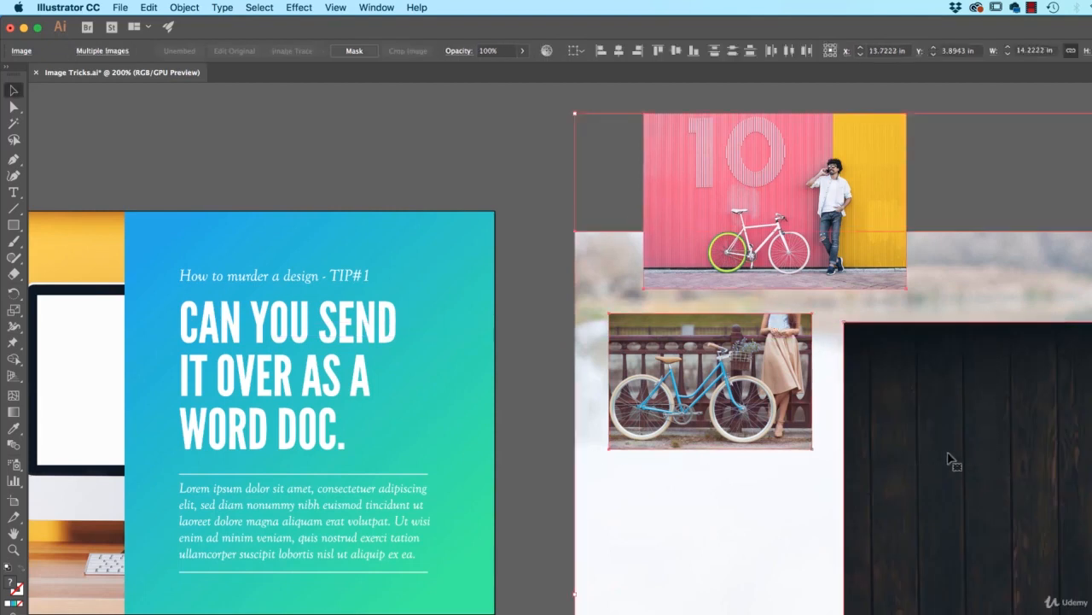
key("Delete")
Step: Place Bike 0.jpg as an embedded image about 4.02 by 2.68 in on the canvas right of the artboard
left_click(120, 7)
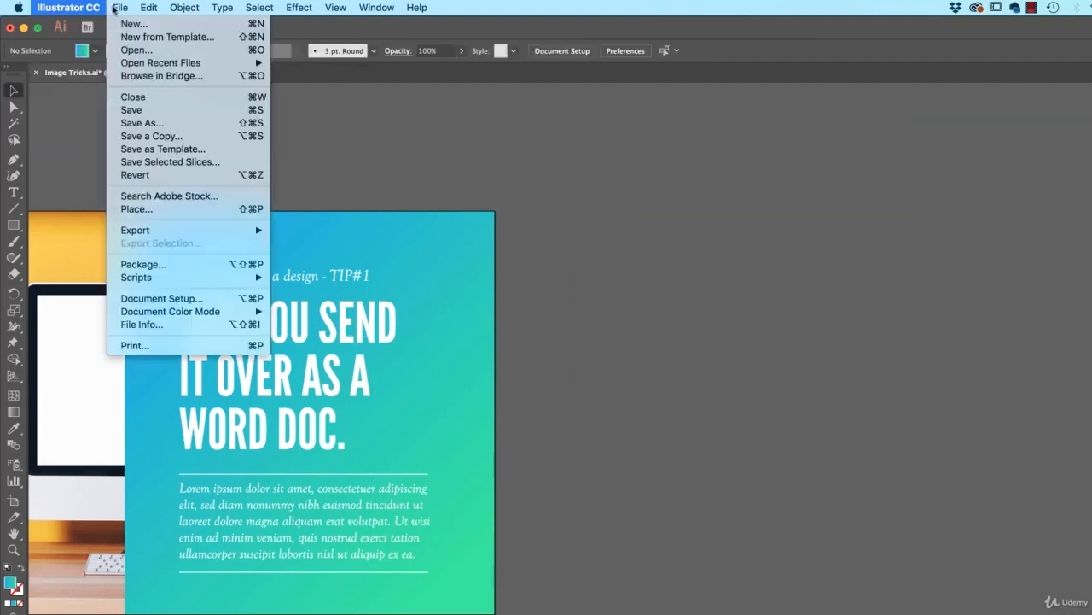
left_click(150, 211)
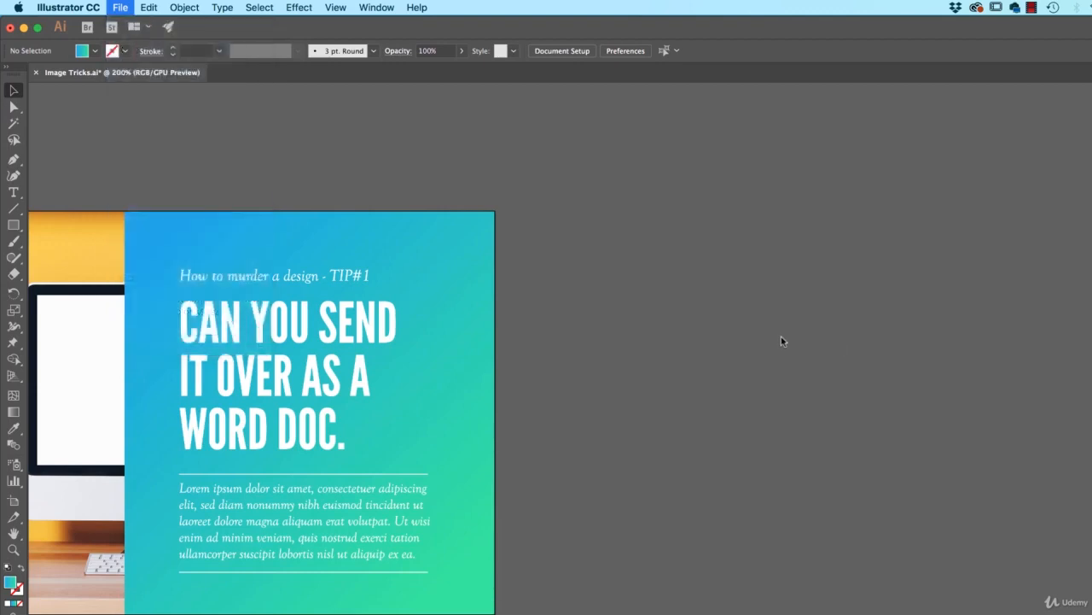
left_click(589, 183)
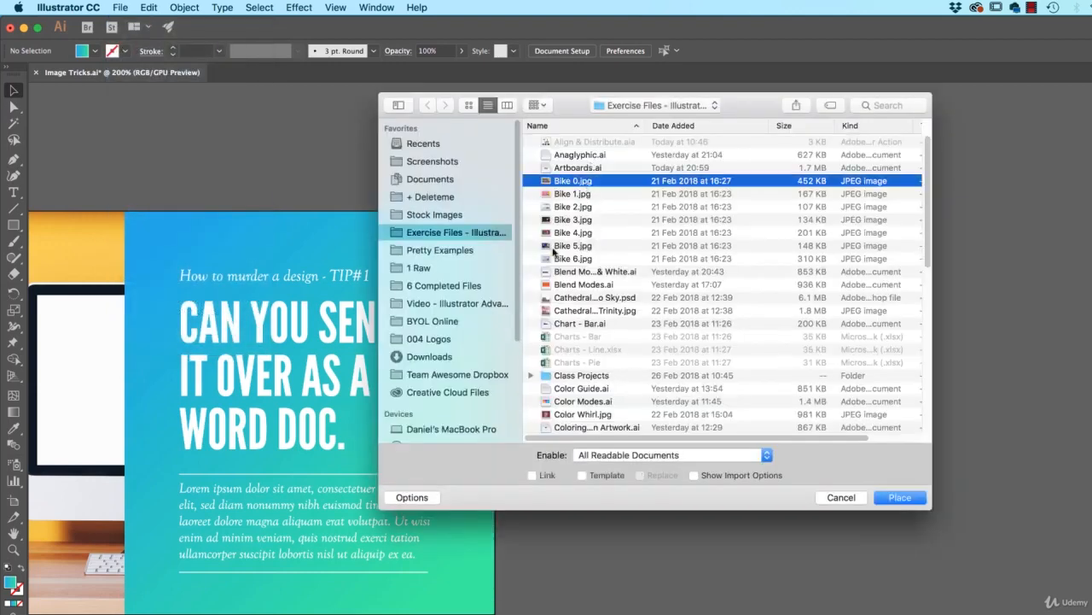
left_click(899, 499)
left_click_drag(597, 200, 992, 464)
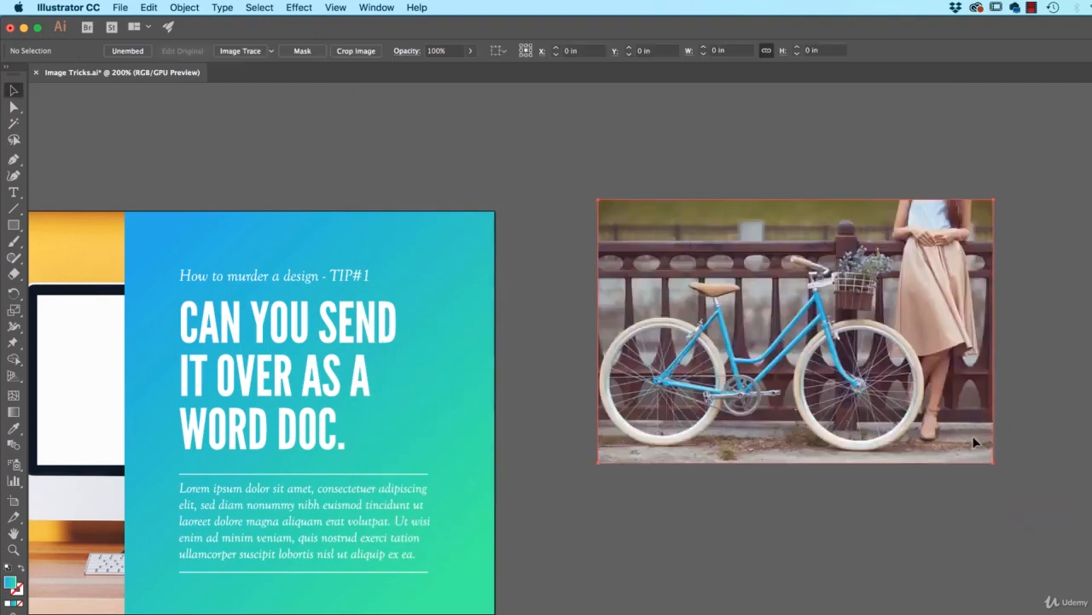
Step: Place Bike 1.jpg as a linked file, about 3.41 by 2.28 in, directly below the Bike 0.jpg photo
left_click(120, 7)
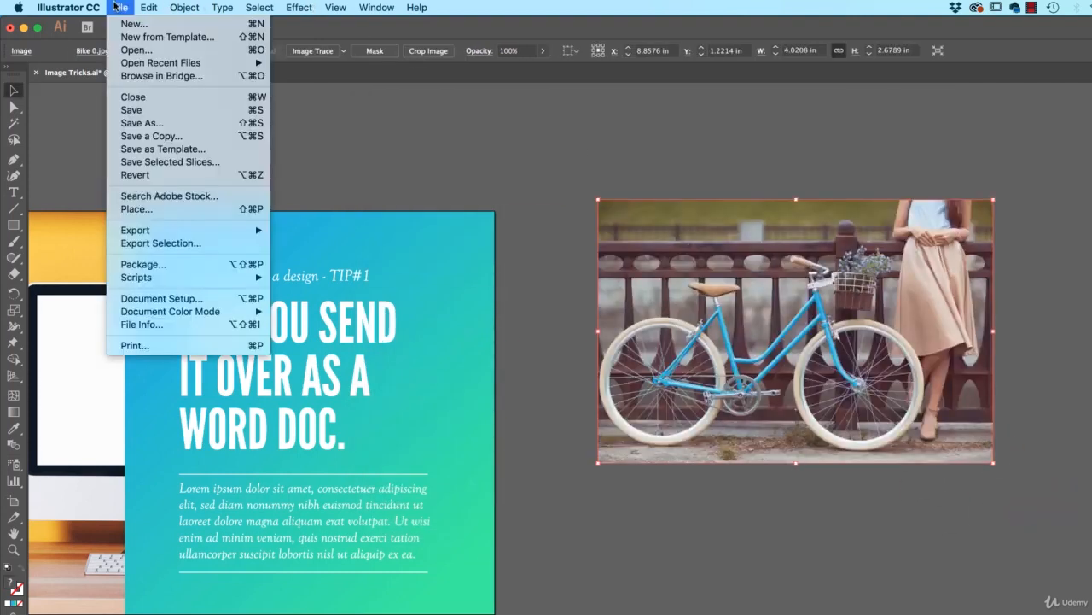
left_click(160, 216)
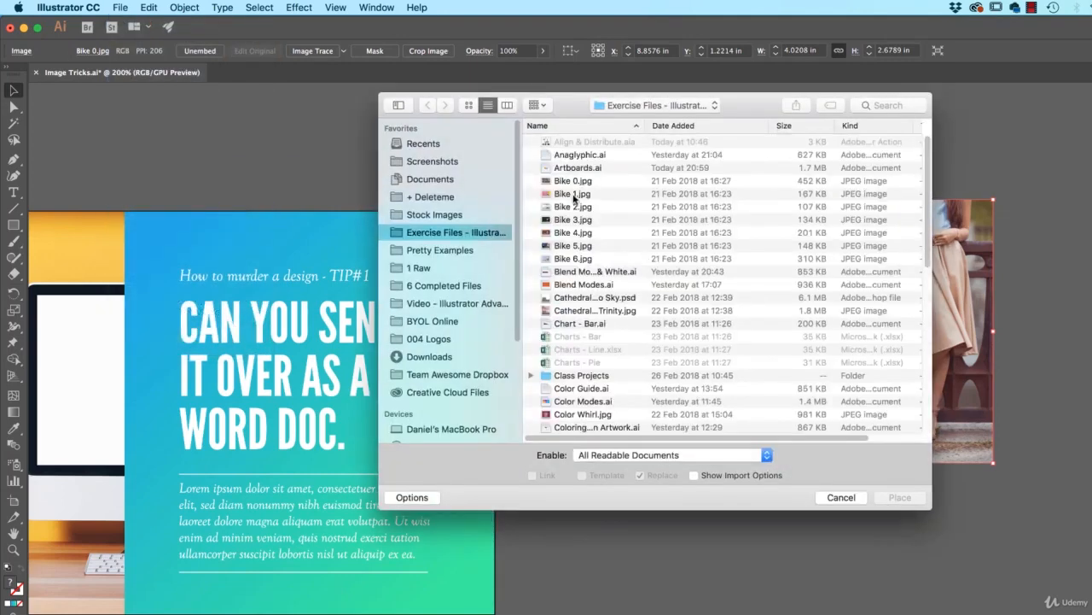
left_click(574, 198)
left_click(535, 474)
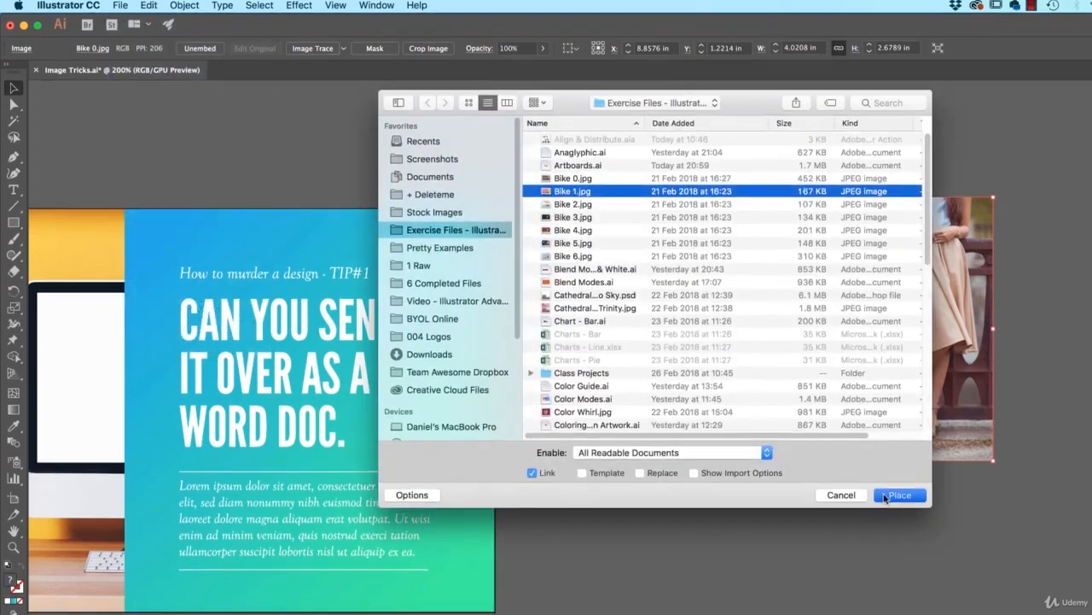
left_click(884, 495)
left_click_drag(589, 471, 1077, 614)
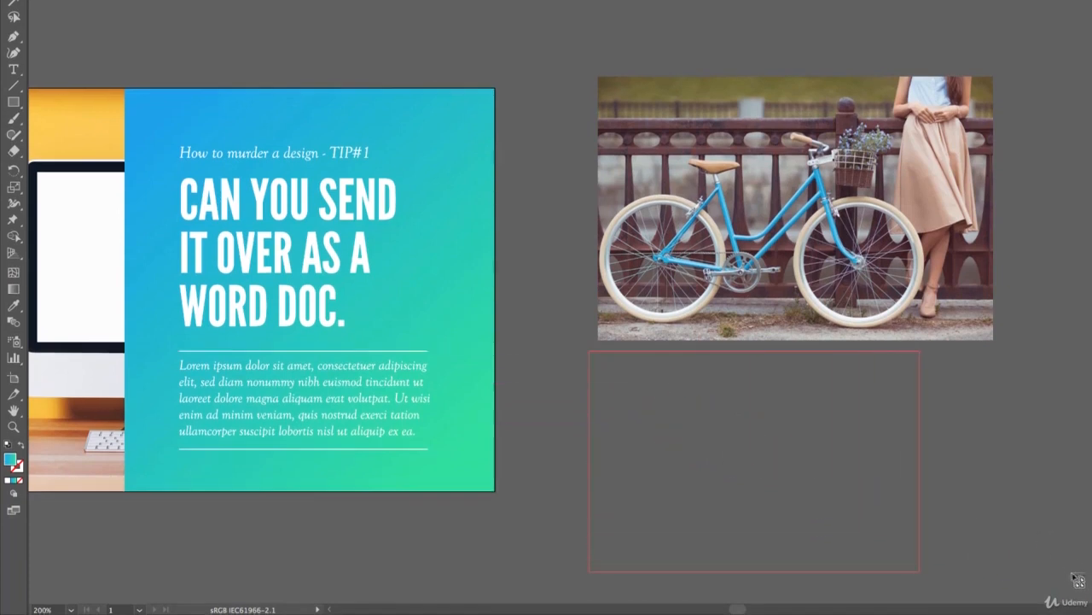
left_click_drag(1073, 575, 1077, 580)
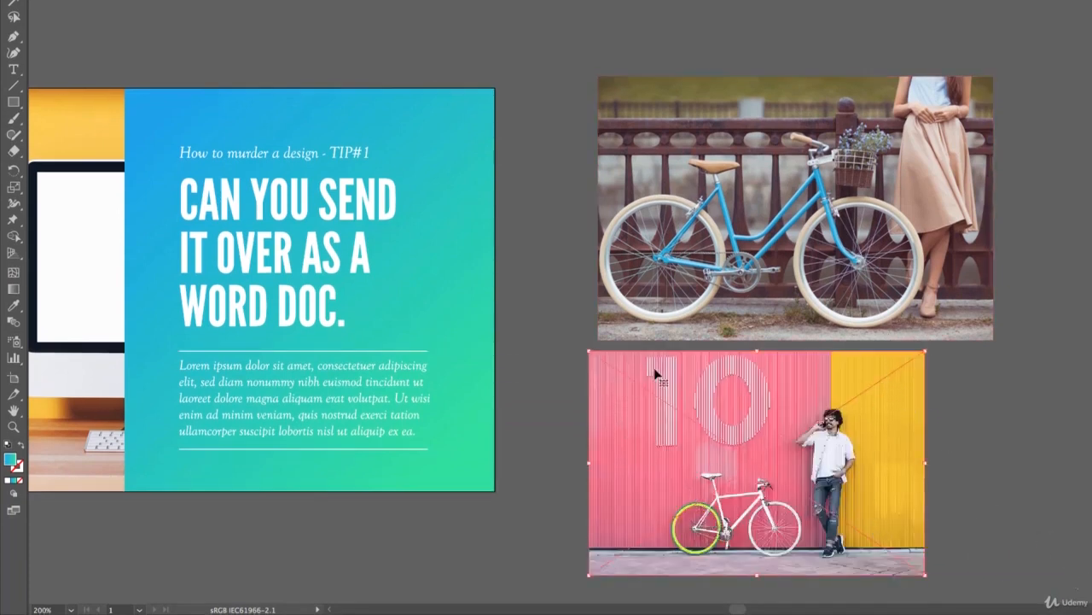
Step: Select the embedded bicycle photo and the linked pink-wall photo in turn to compare how their selections are drawn
left_click(973, 433)
left_click(914, 279)
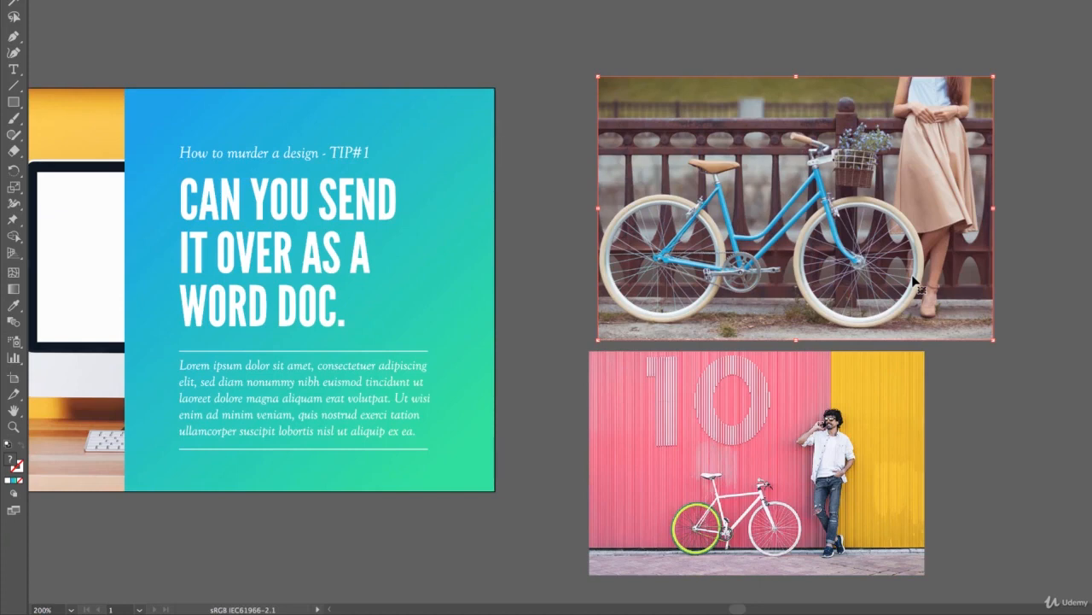
left_click(870, 369)
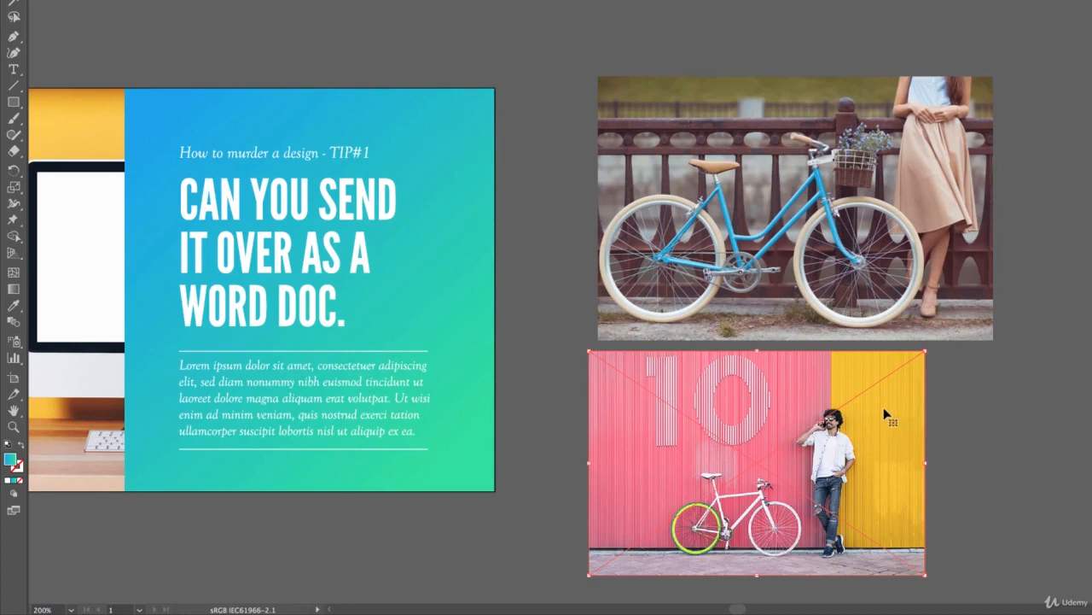
Step: Show the document's image links and compare the file details of Bike 0.jpg and Bike 1.jpg
key("f")
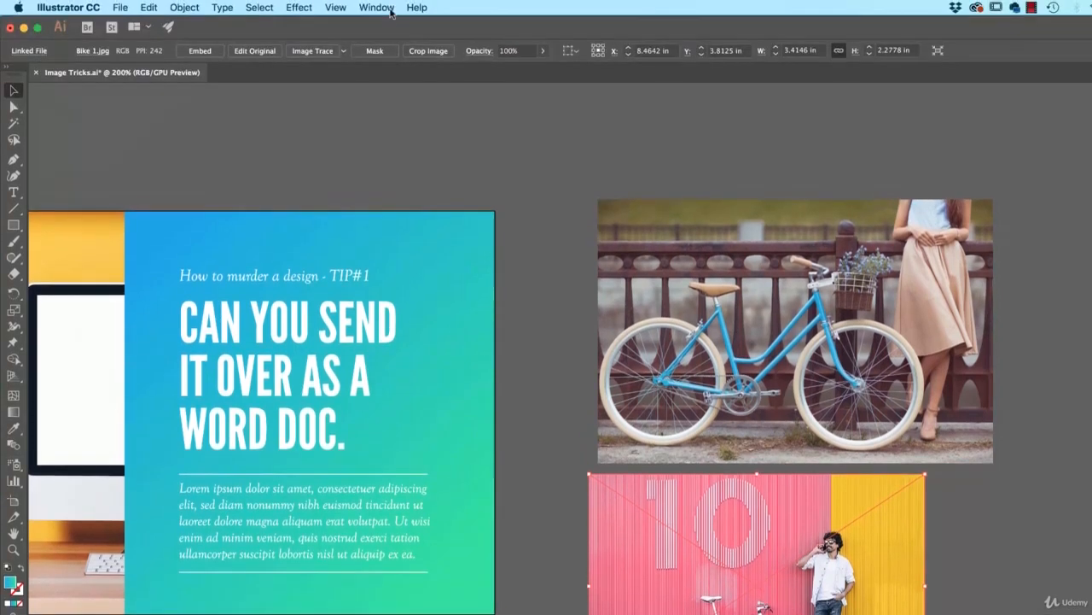
left_click(390, 7)
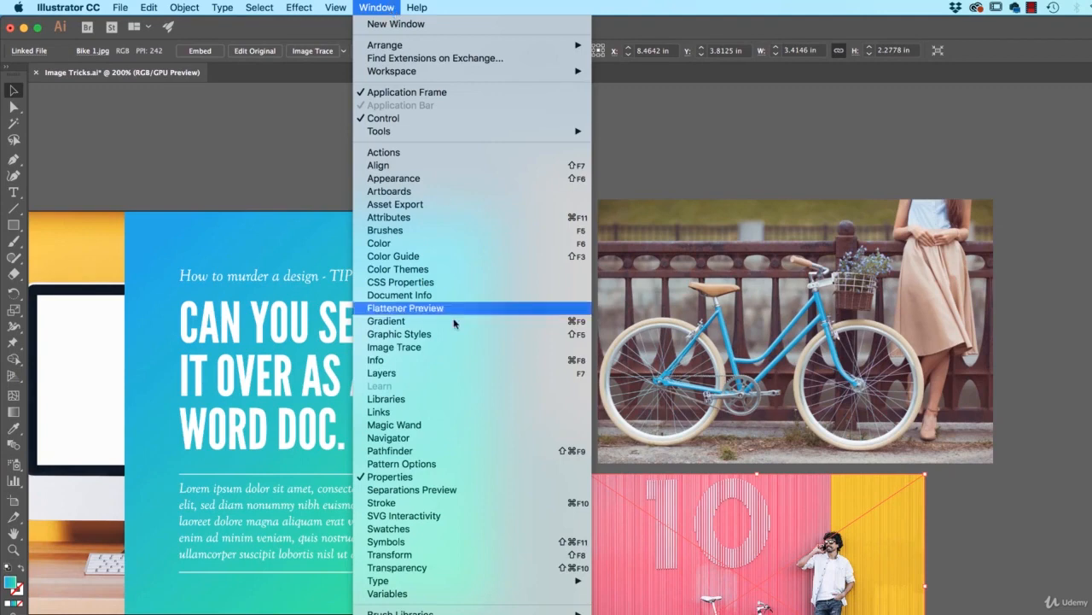
left_click(434, 414)
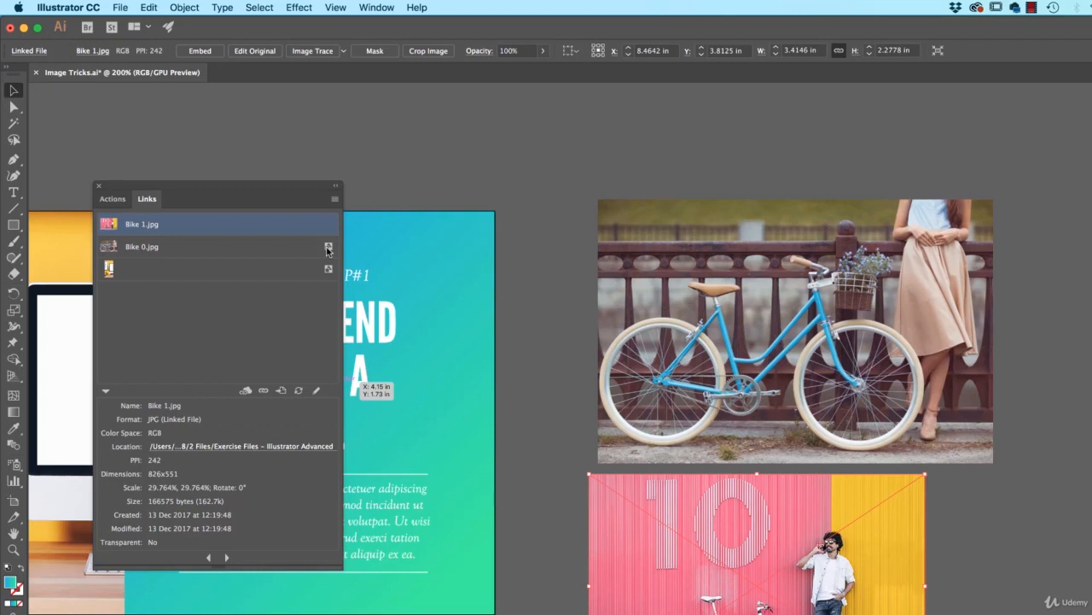
left_click(268, 245)
left_click(265, 227)
Step: Start unembedding Bike 0.jpg to a separate file, and cancel saving it
left_click(259, 248)
left_click(335, 199)
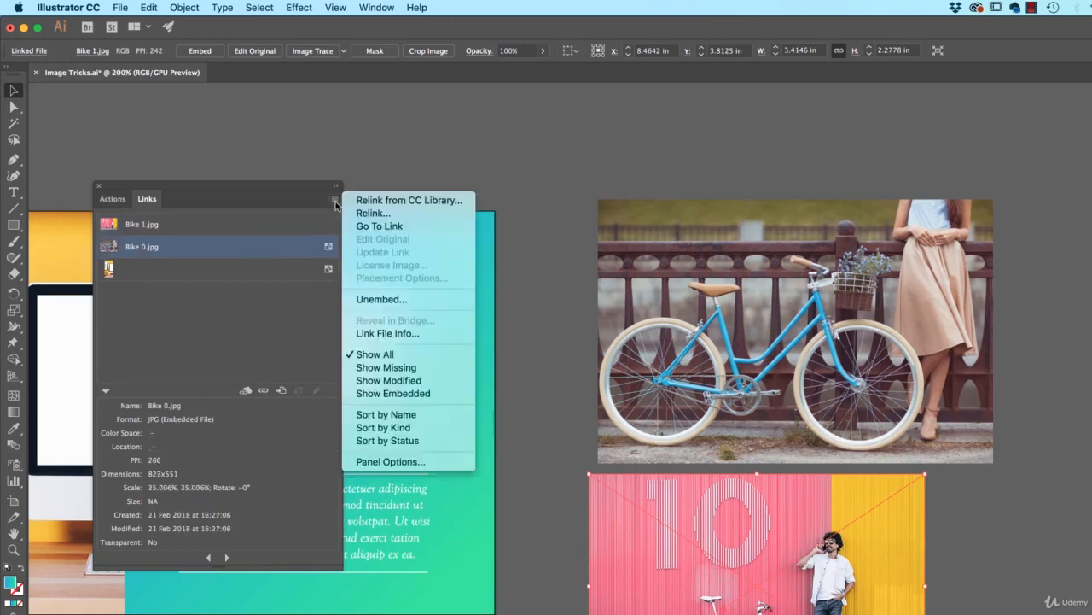
left_click(382, 300)
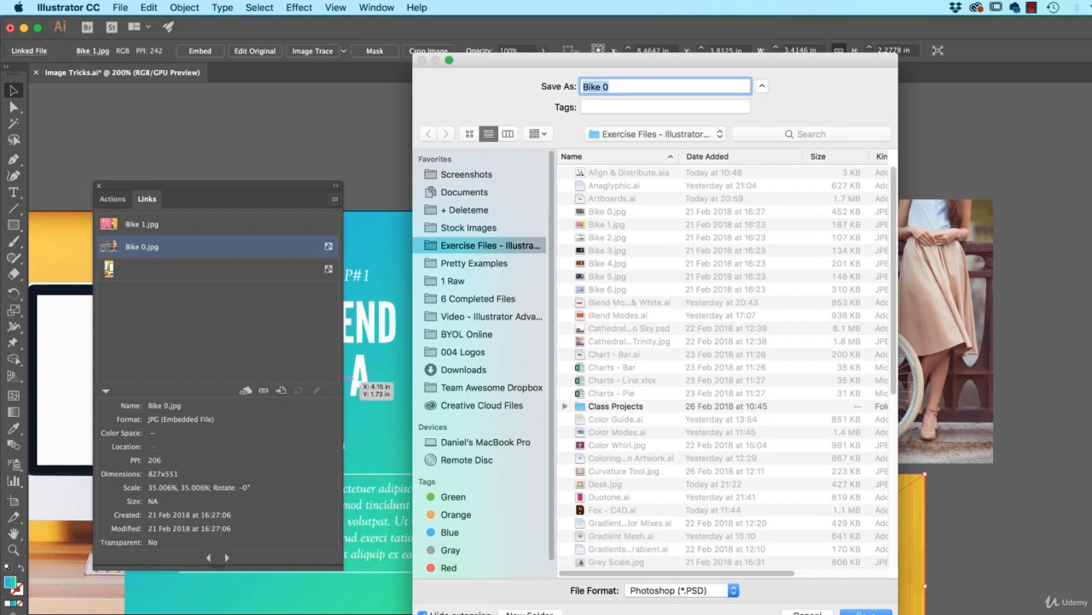
left_click(807, 612)
Step: Embed the linked Bike 1.jpg image in the document
left_click(264, 227)
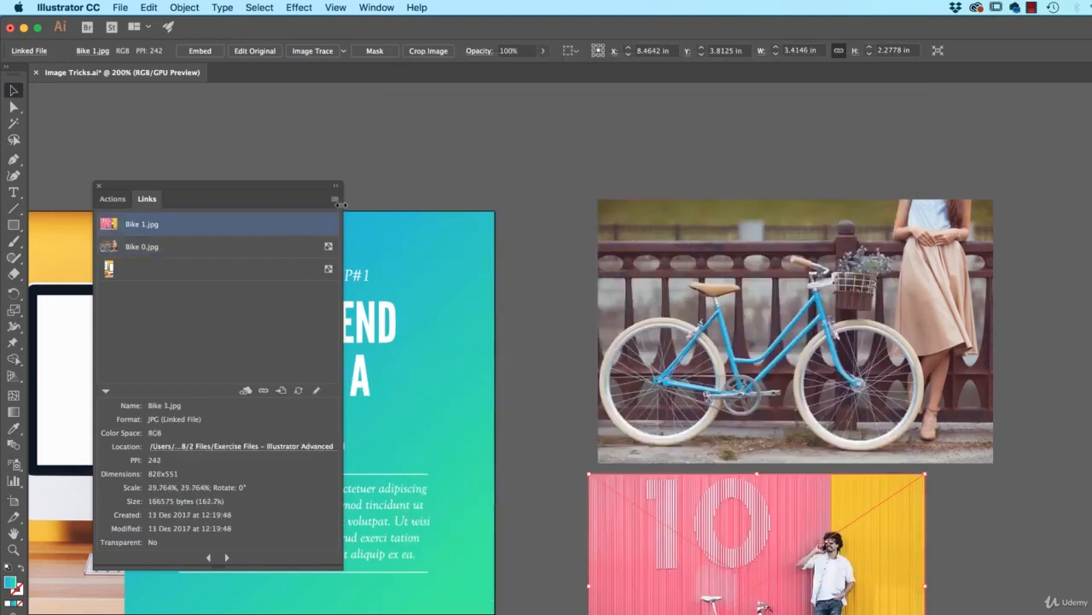
left_click(335, 200)
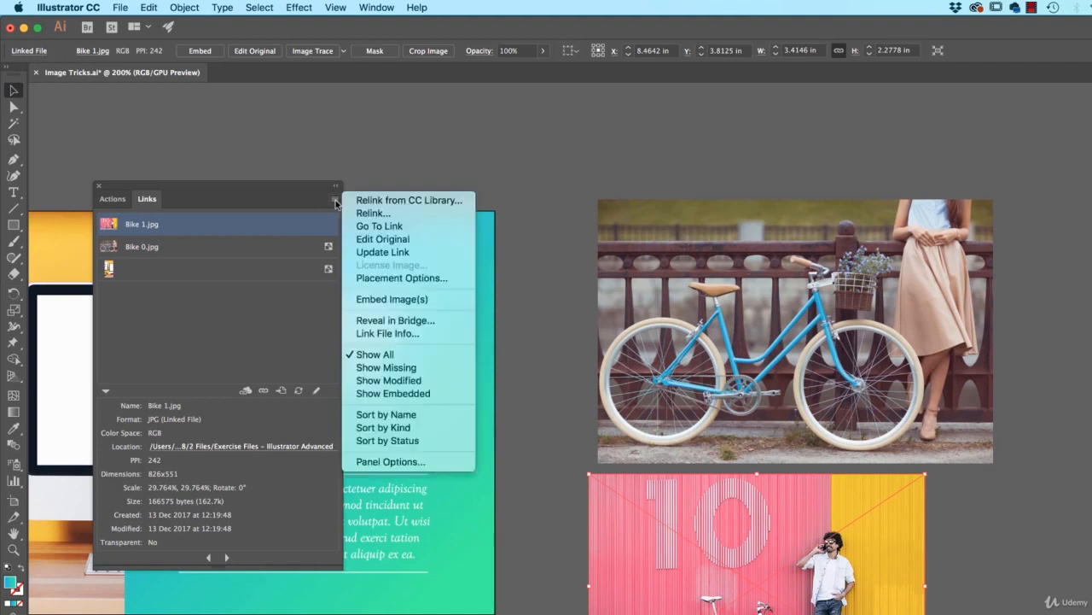
left_click(380, 300)
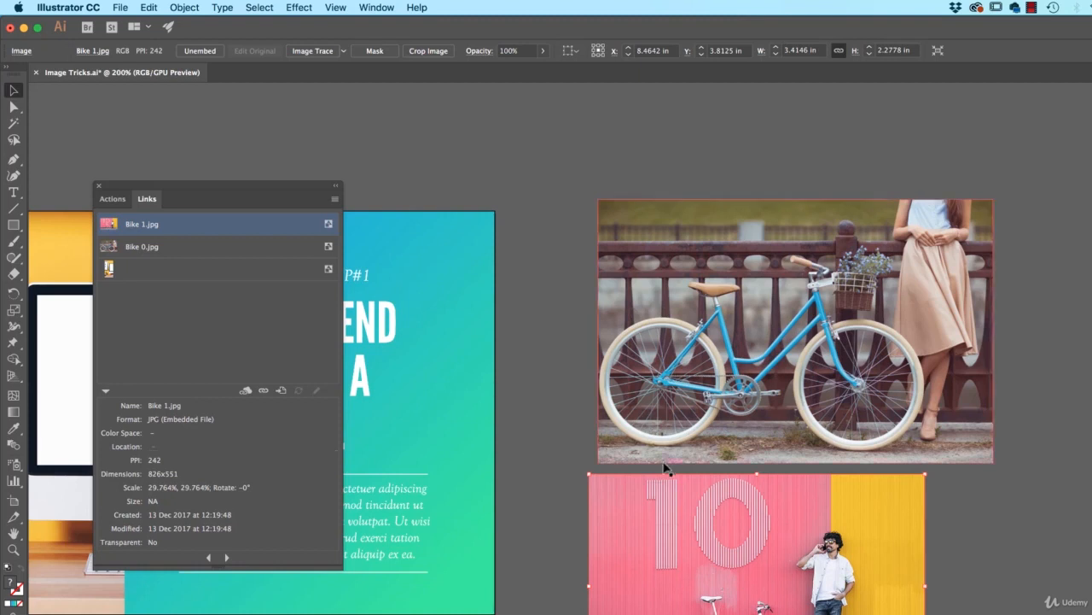
Step: Move the Bike 0.jpg photo far up and right of the artboard, to about X 36.49 in, Y -15.91 in, and deselect it
left_click(525, 362)
key("super+alt+0")
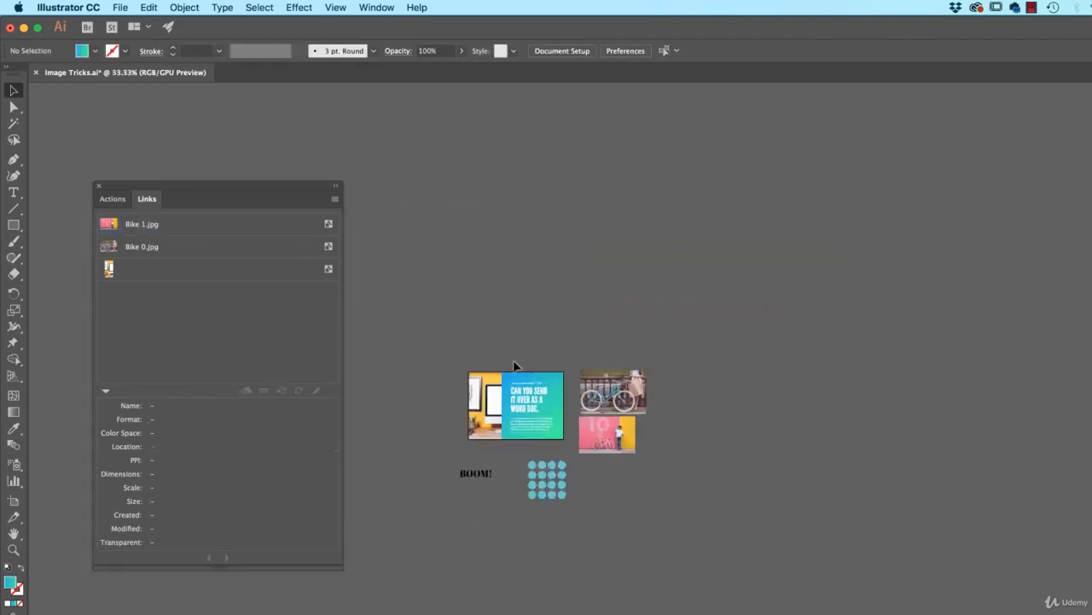
left_click_drag(612, 394, 1064, 113)
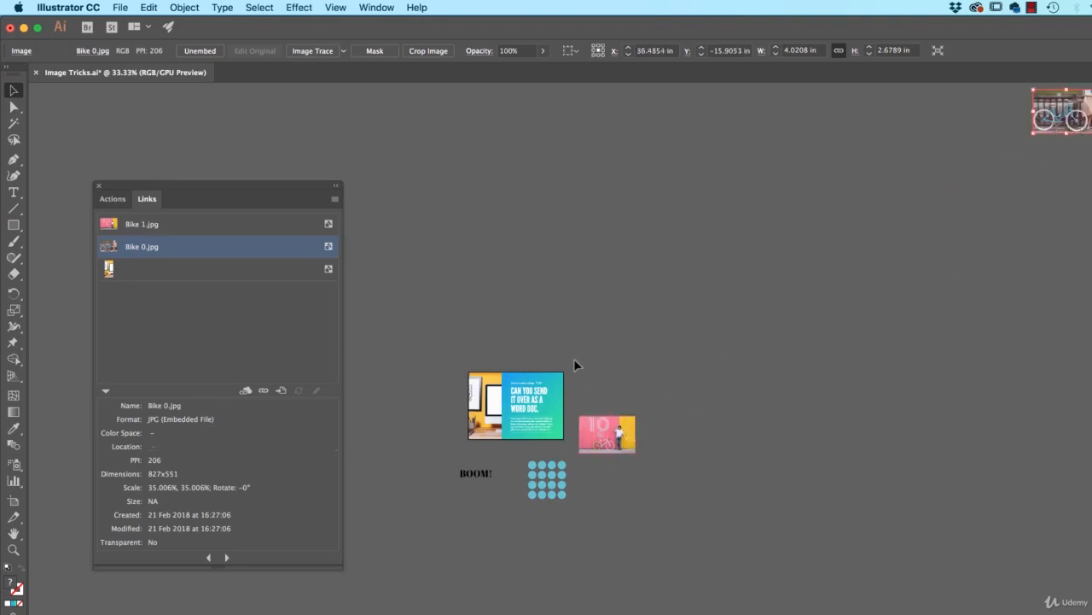
left_click(607, 258)
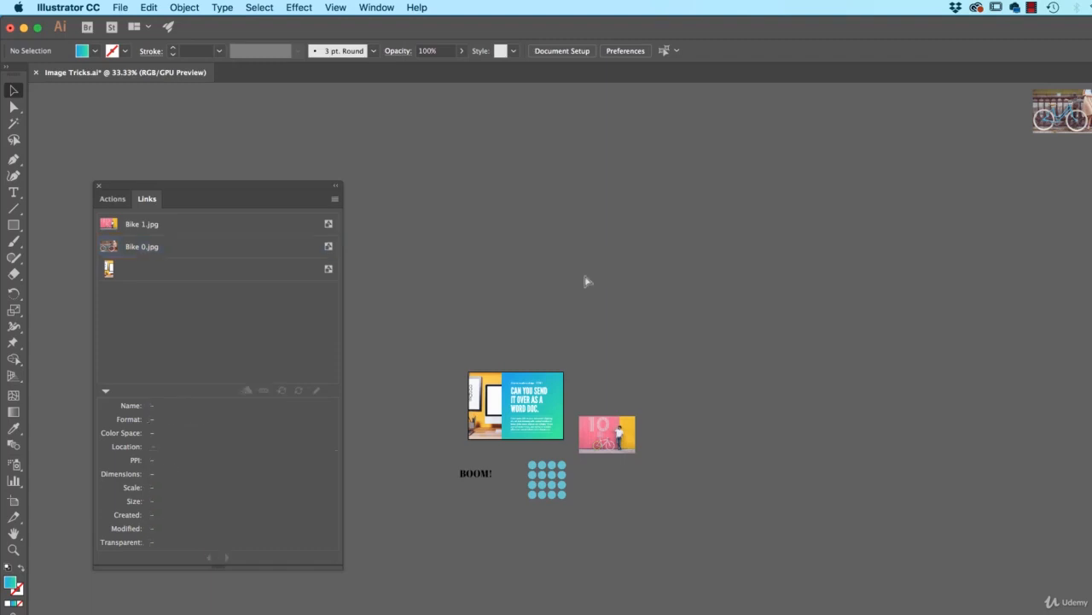
Step: Select Bike 0.jpg in the document's image links and go to the photo on the canvas
key("super+0")
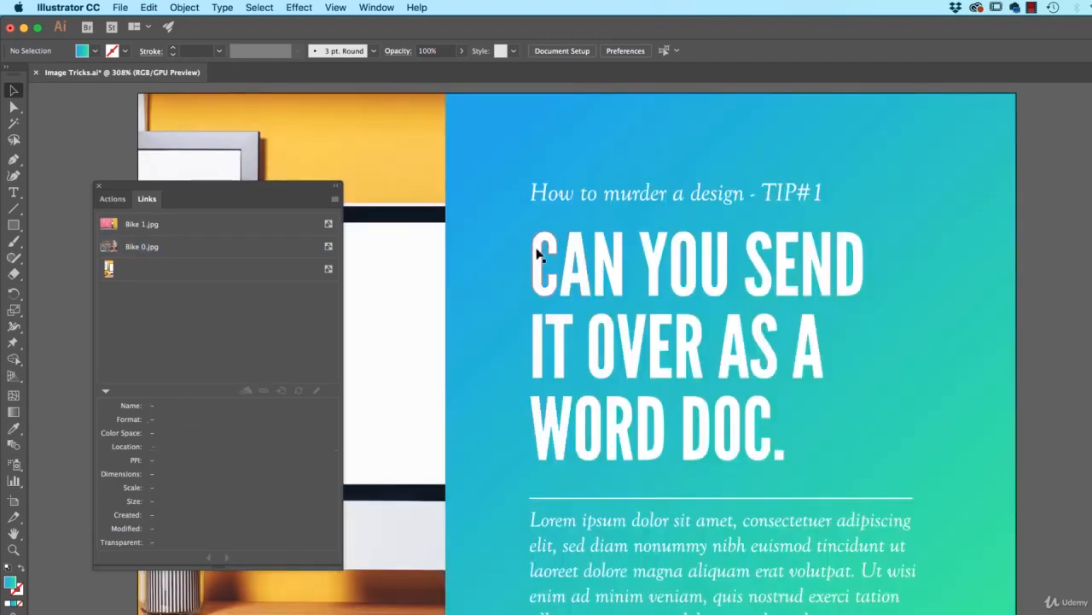
left_click(186, 244)
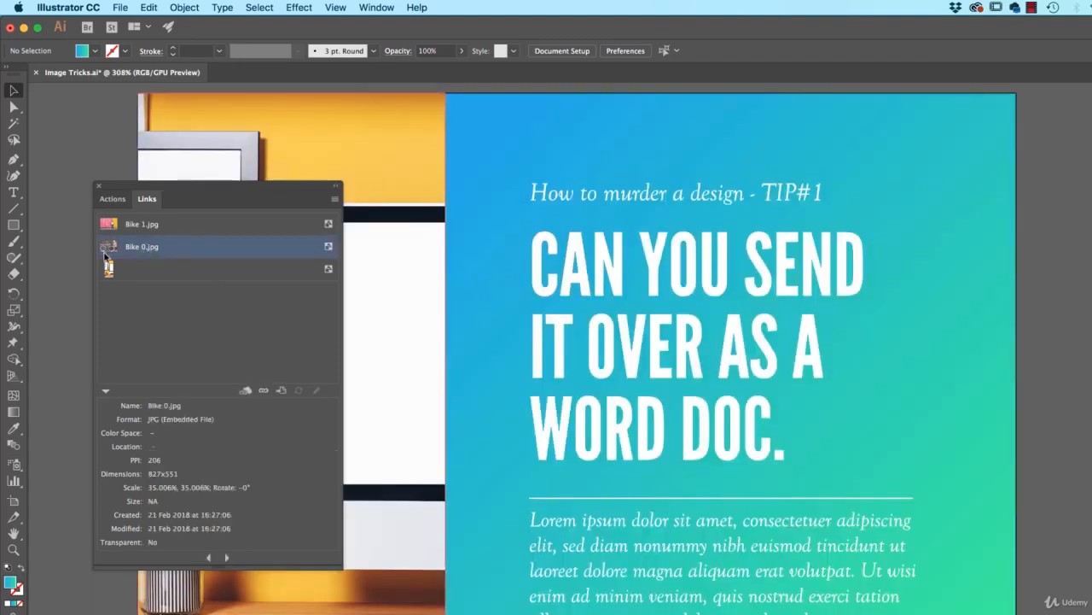
left_click(284, 391)
key("super+1")
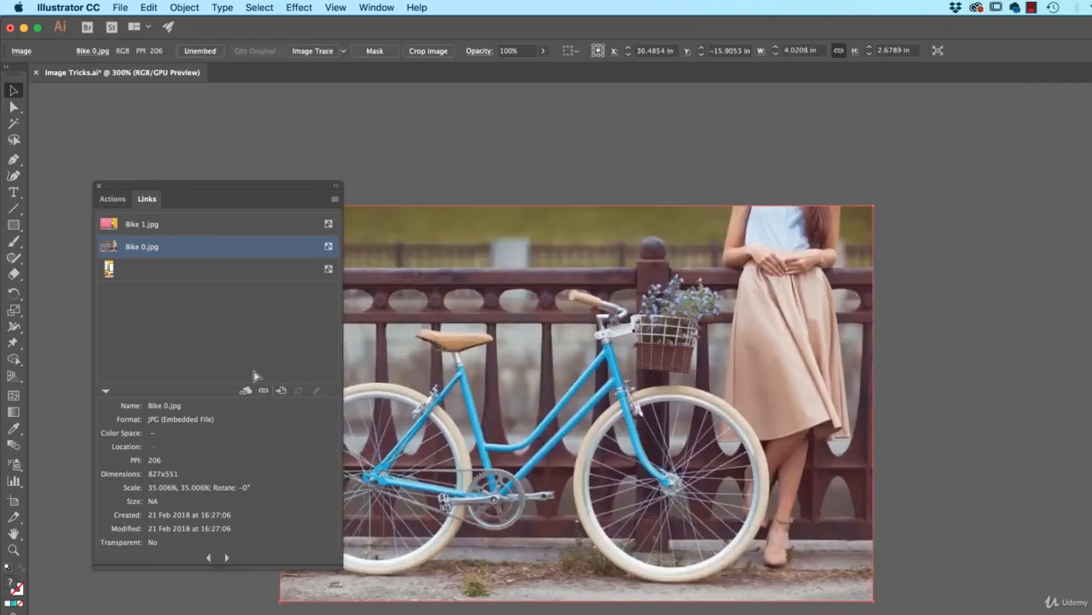
Step: Move the Bike 0.jpg photo back beside the artboard, to about X 11.04 in, Y 0 in, and close the image links
key("super+minus")
key("super+minus")
key("super+minus")
key("super+minus")
key("super+minus")
key("super+minus")
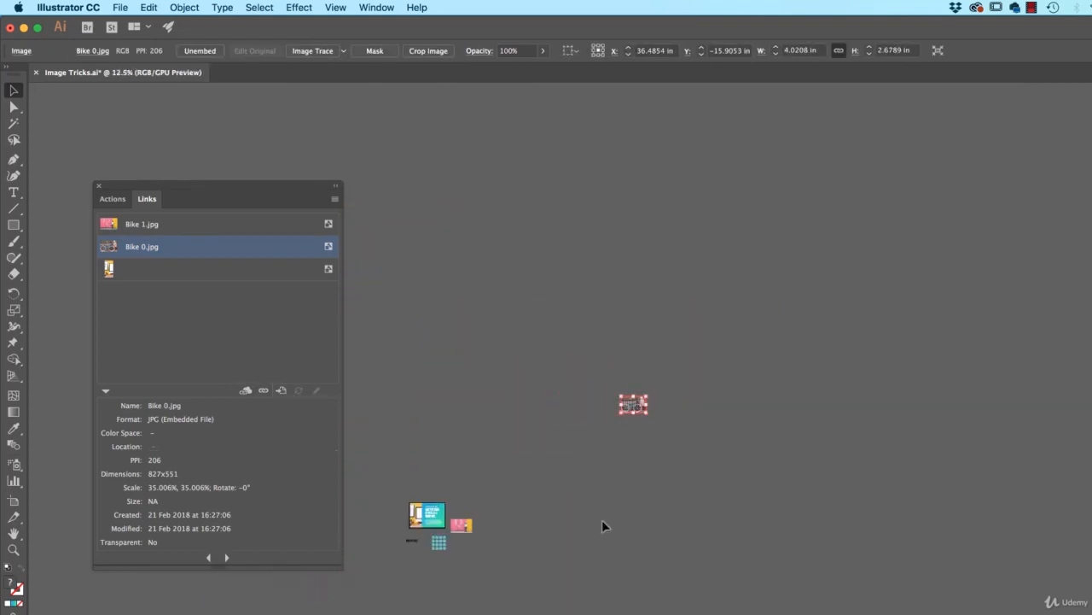
left_click(595, 367)
left_click_drag(632, 404, 462, 525)
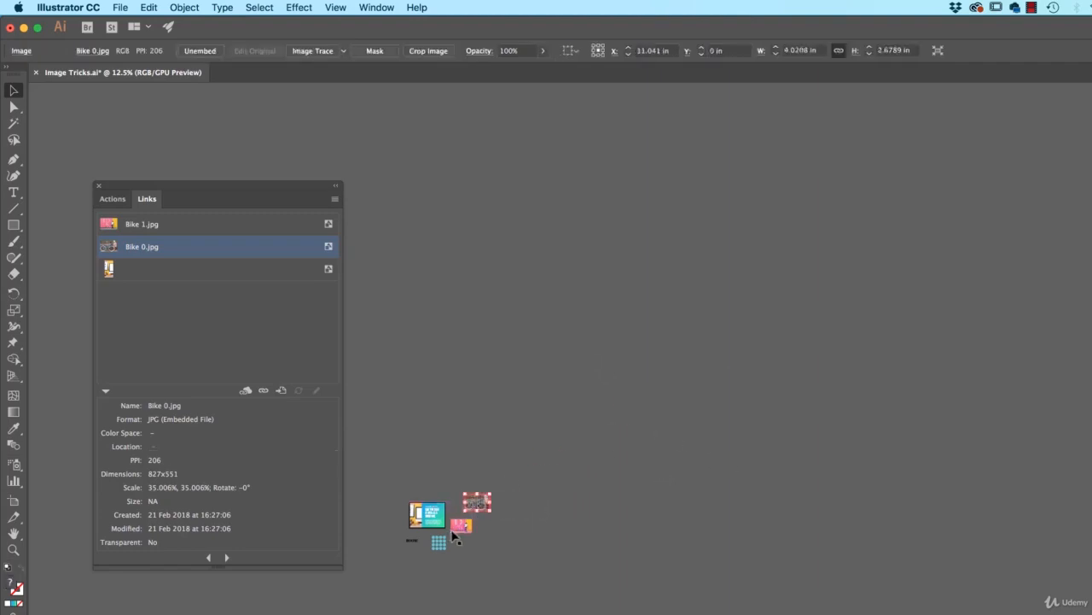
left_click(98, 185)
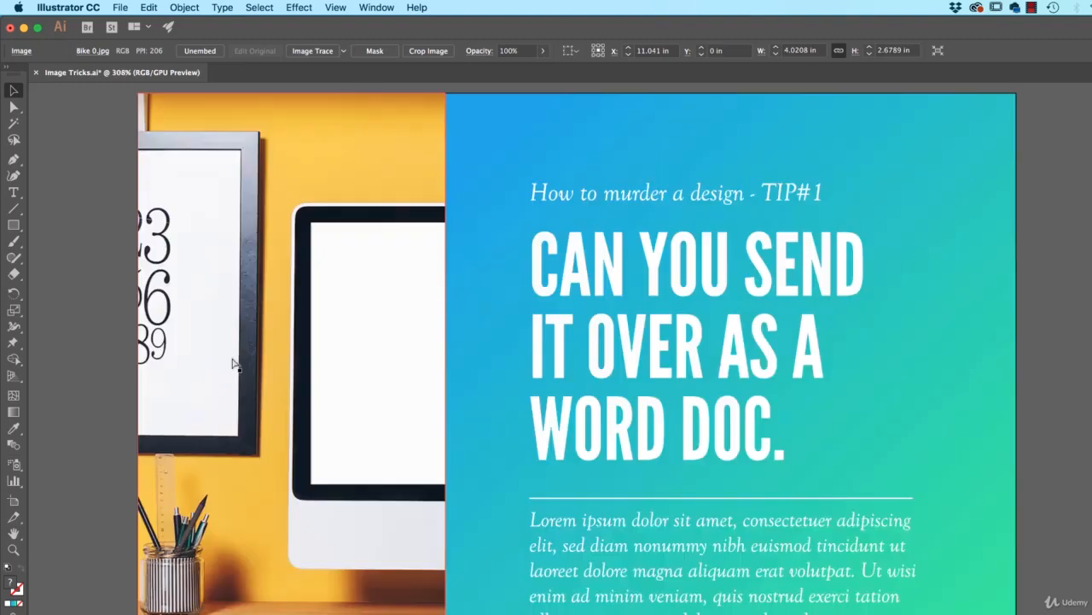
Step: Create a new blank document with the default settings
key("super+0")
key("super+minus")
key("super+minus")
key("super+minus")
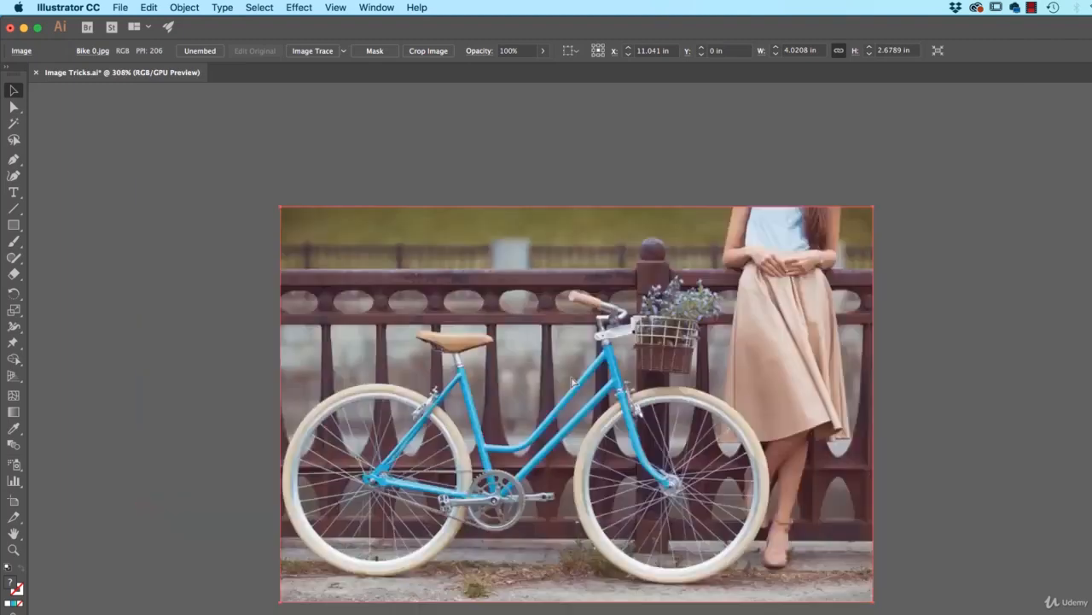
left_click_drag(435, 385, 875, 305)
key("super+n")
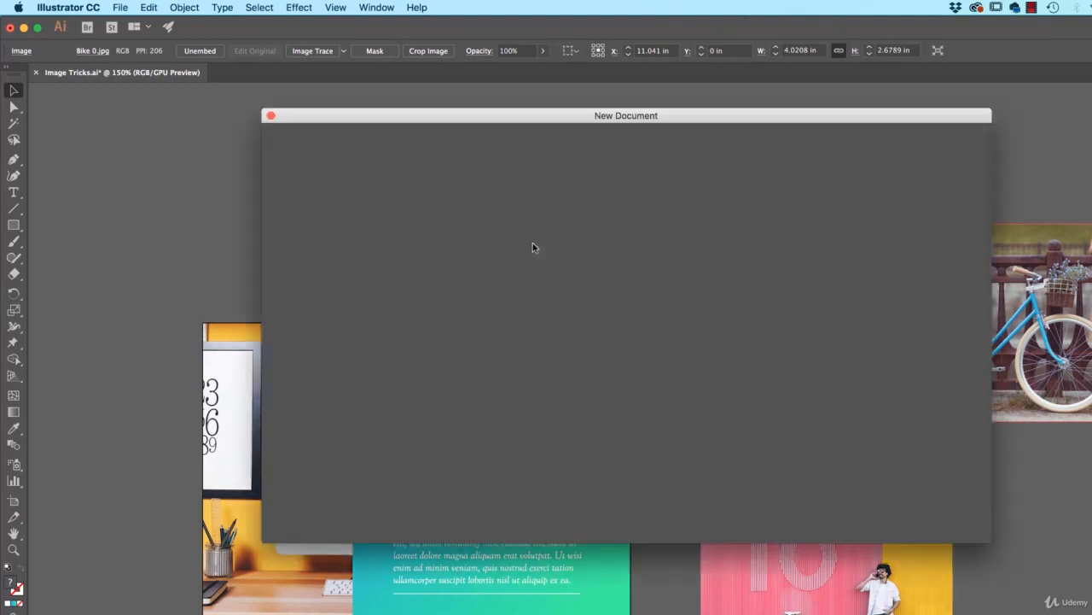
key("Return")
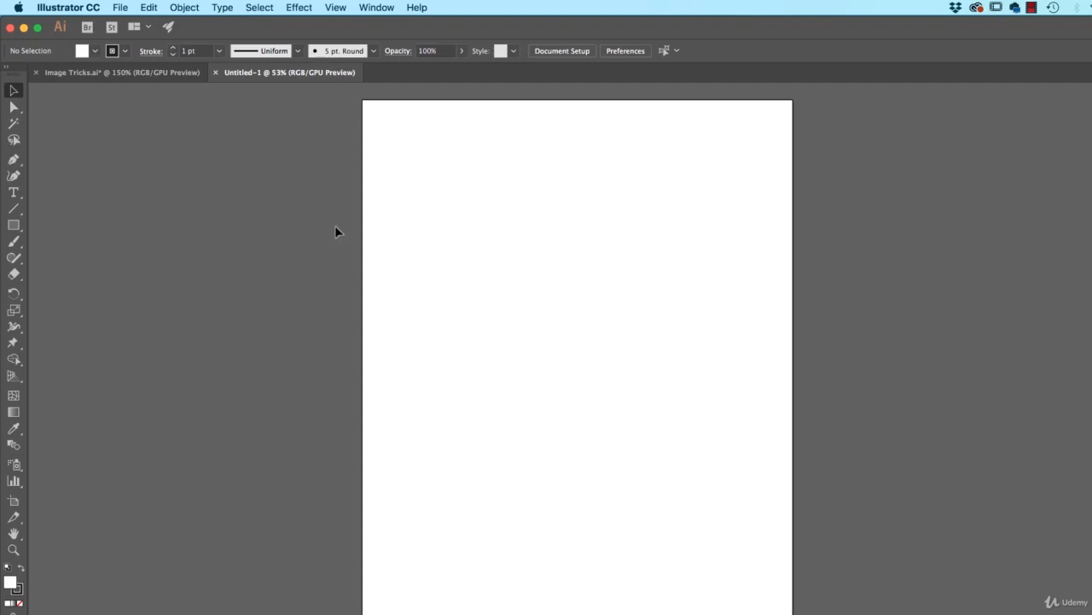
Step: Place Curvature Tool.jpg in the new document as an unlinked template image, deselect it, and show the layers
left_click(120, 7)
left_click(129, 214)
scroll(640, 287, "down", 5)
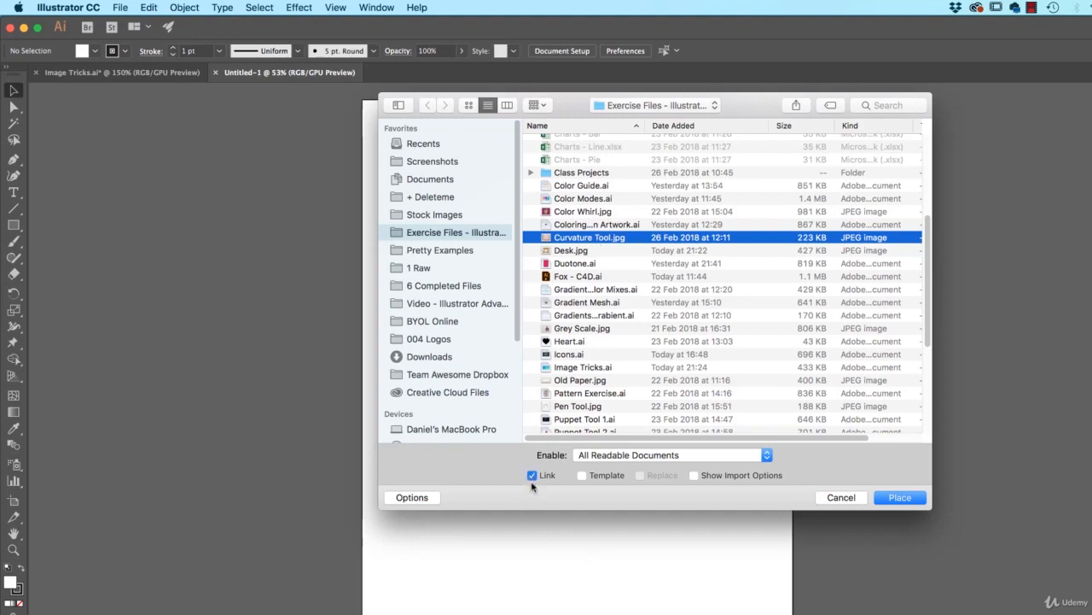
left_click(531, 475)
left_click(581, 475)
left_click(899, 497)
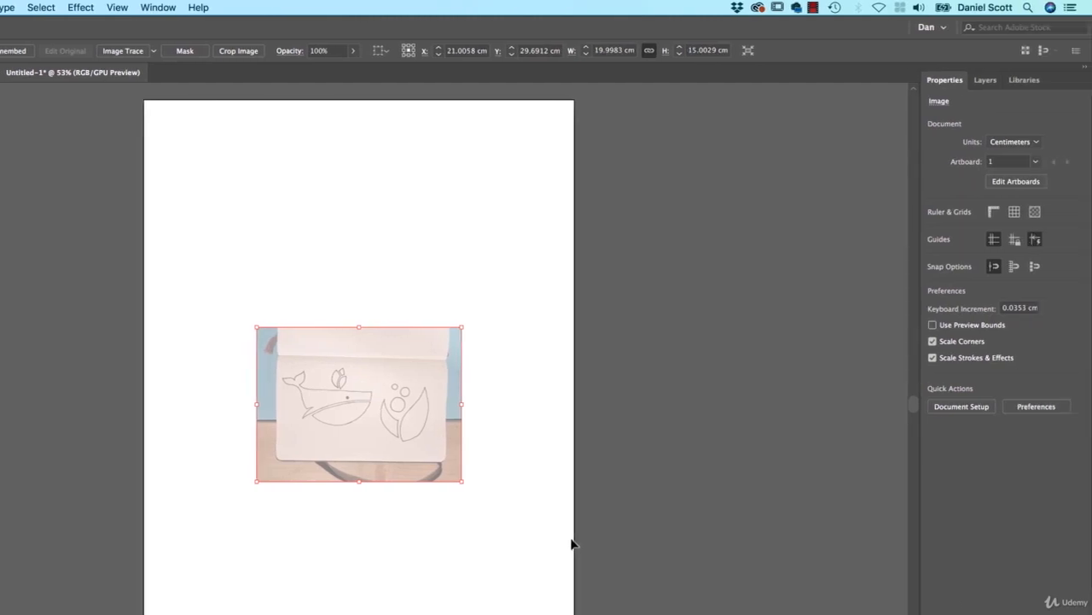
left_click(560, 368)
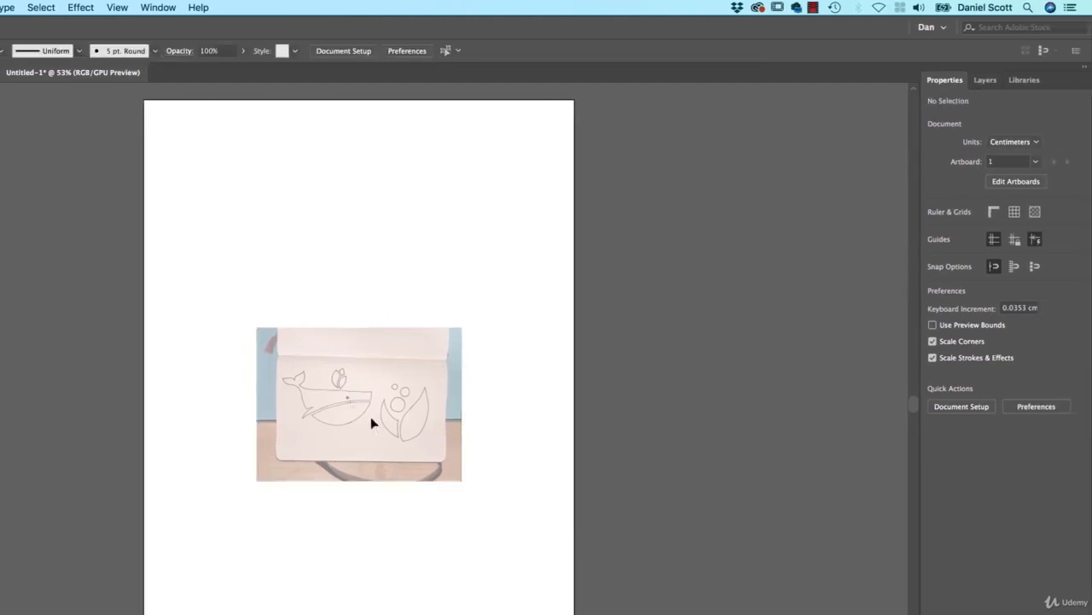
left_click(986, 79)
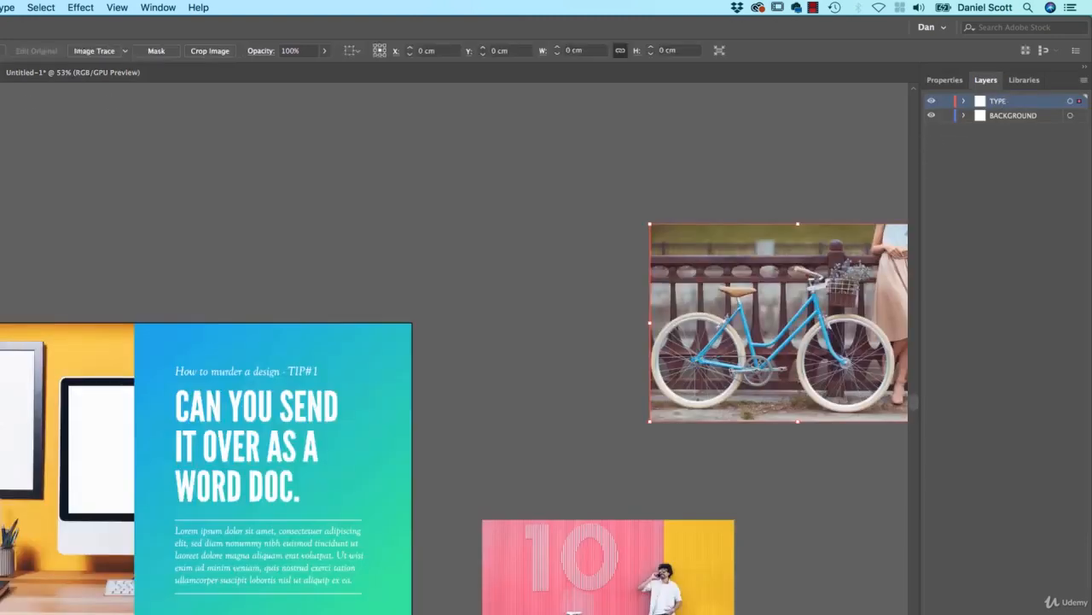
Step: In Image Tricks.ai, move the pink-wall Bike 1.jpg photo onto the BOOM! text and send it behind the text
left_click(388, 268)
scroll(376, 271, "down", 5)
scroll(376, 271, "right", 4)
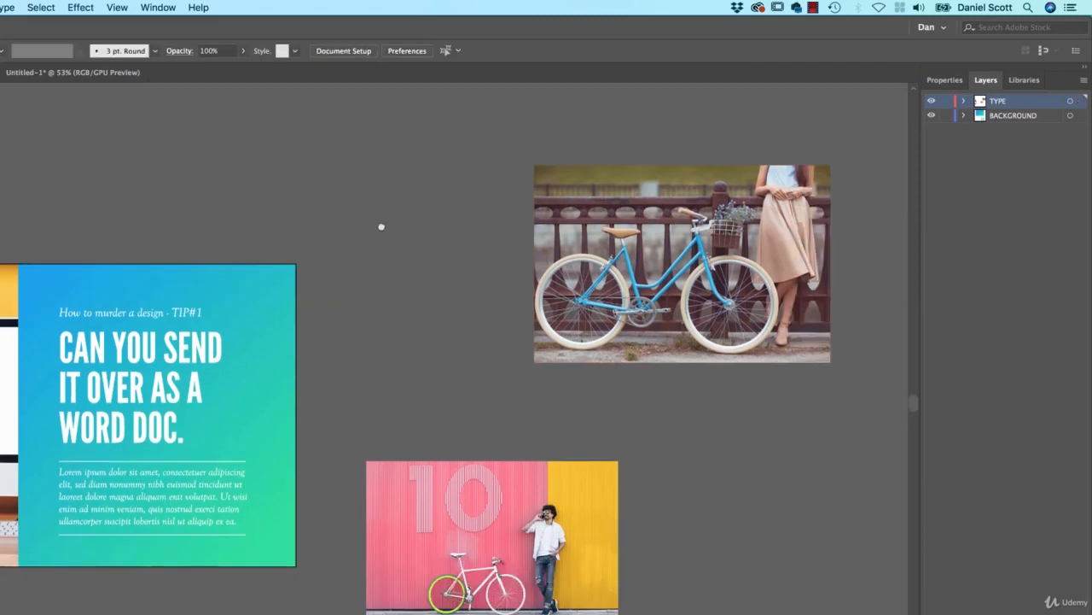
left_click_drag(363, 274, 621, 156)
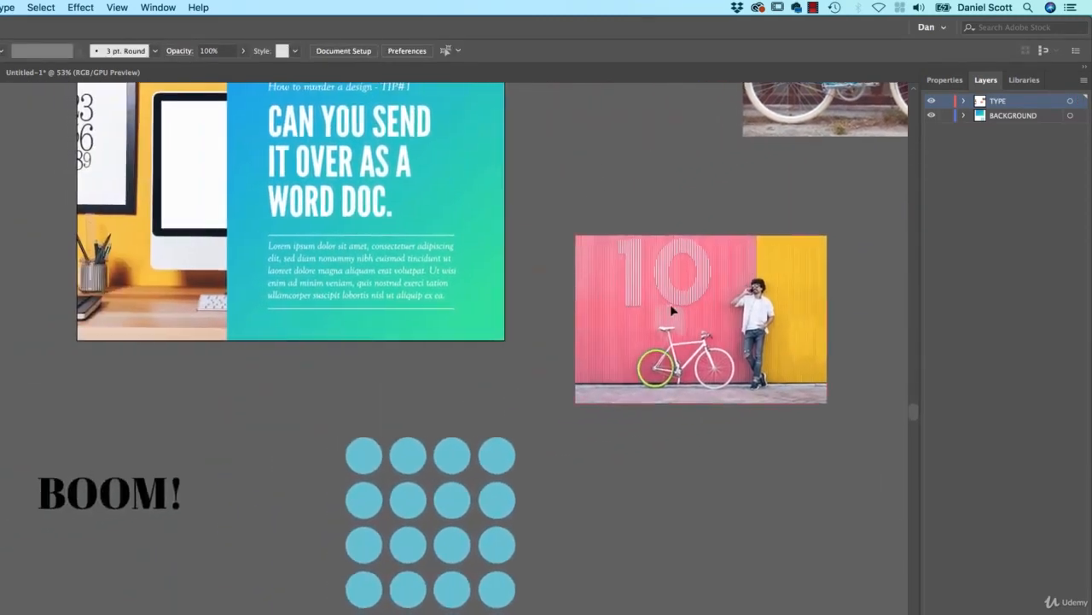
left_click(751, 292)
left_click_drag(752, 292, 185, 493)
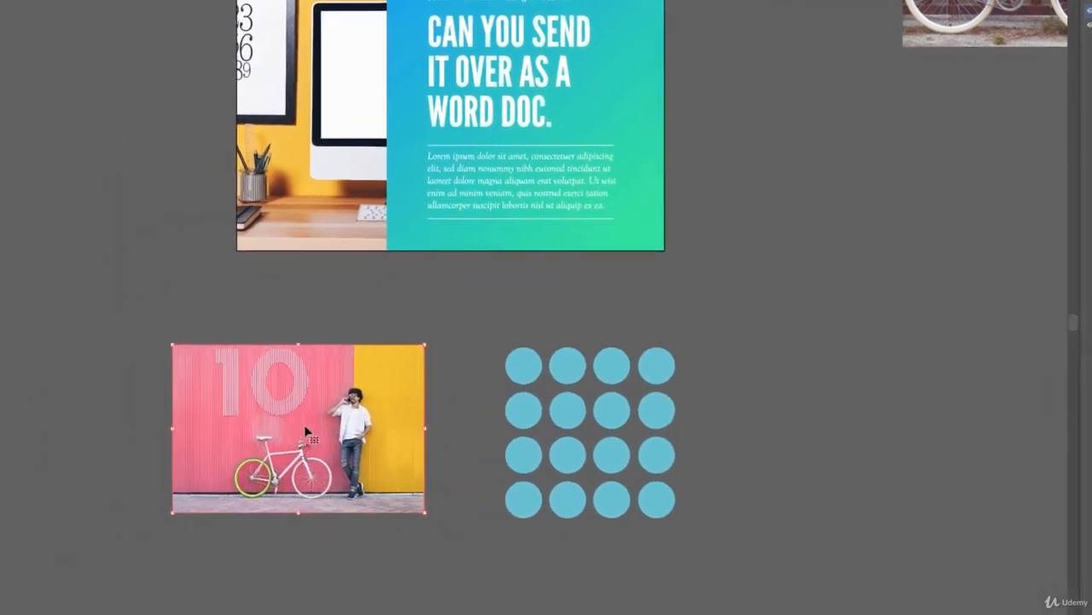
key("ctrl+bracketleft")
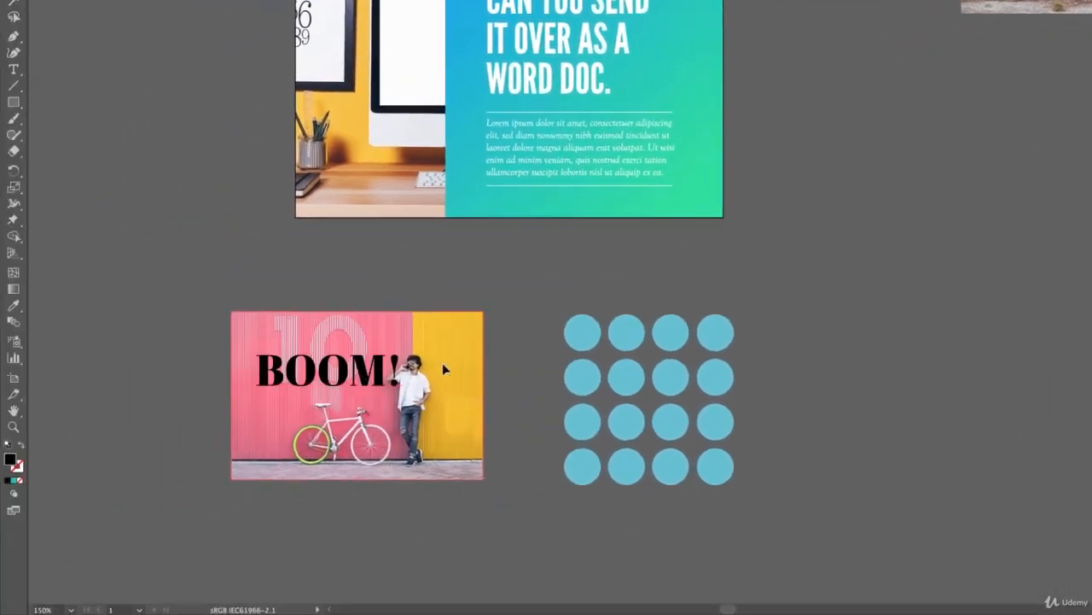
Step: Enlarge the pink-wall photo proportionally from its lower-right corner and move the BOOM! text into the photo's upper-left area
left_click(422, 414)
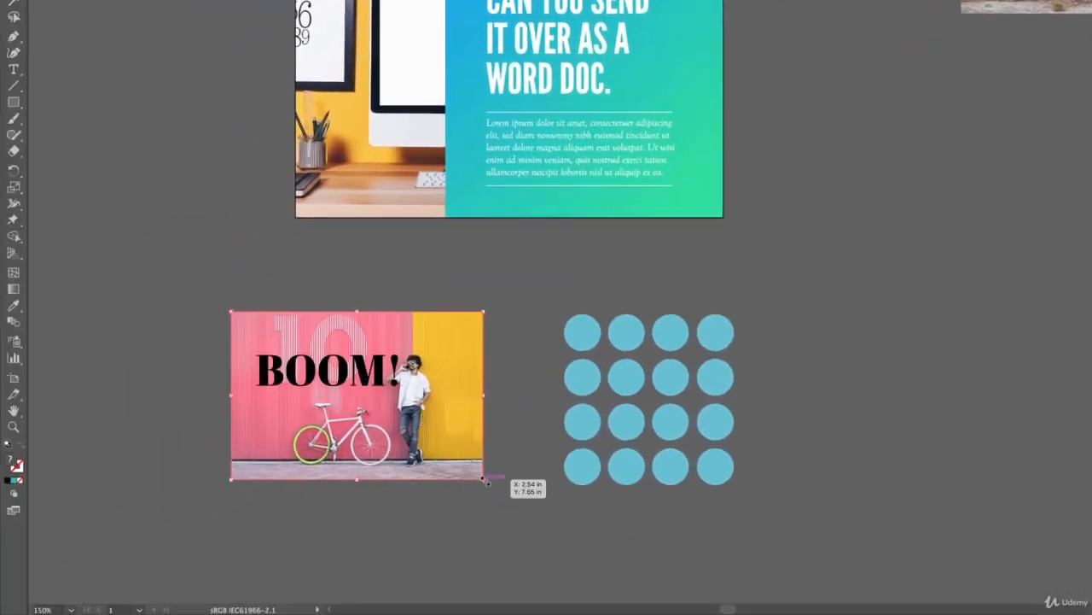
left_click_drag(486, 481, 530, 511)
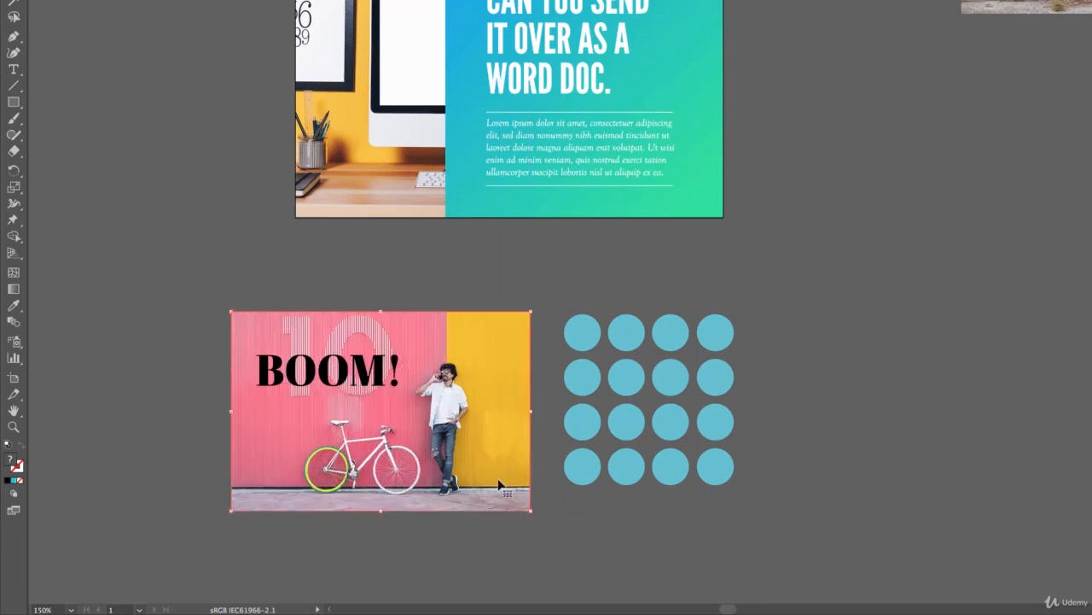
left_click(376, 382)
left_click_drag(376, 381, 360, 351)
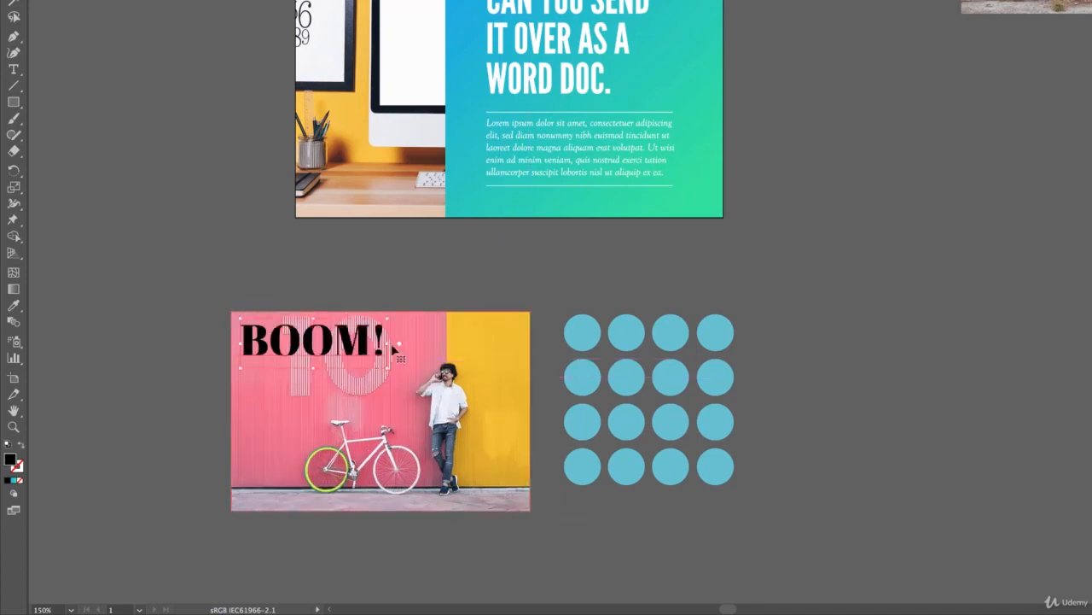
Step: Make a clipping mask of the pink-wall photo with the BOOM! text
left_click(401, 376)
left_click(357, 344, "shift")
key("ctrl+7")
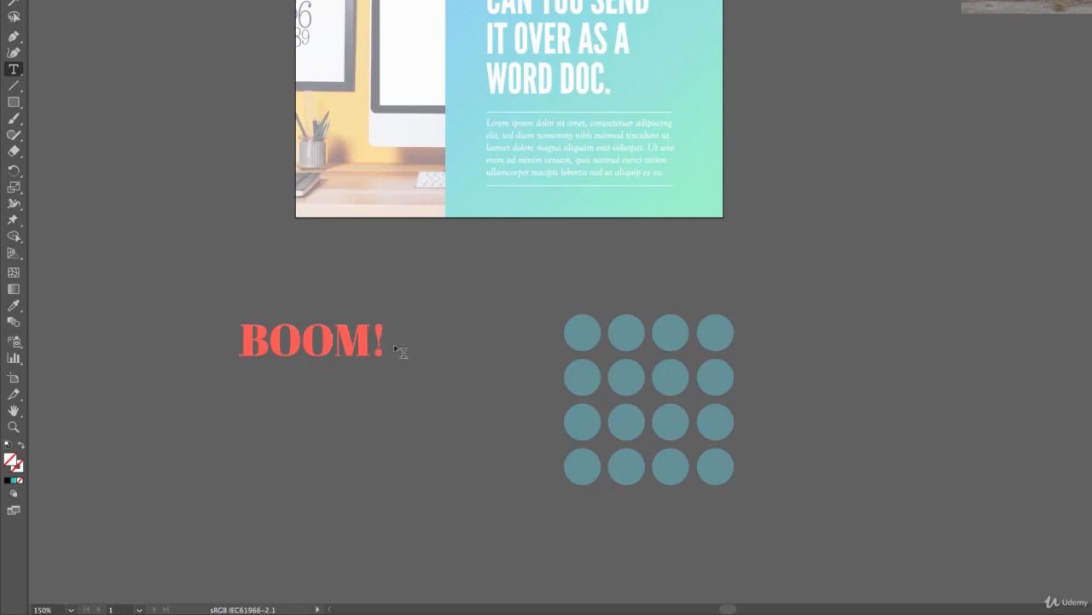
Step: Add the lines SHAKE THE and ROOM! below BOOM! in the photo-filled text, and finish editing the text
left_click(409, 352)
key("Return")
type("Sha")
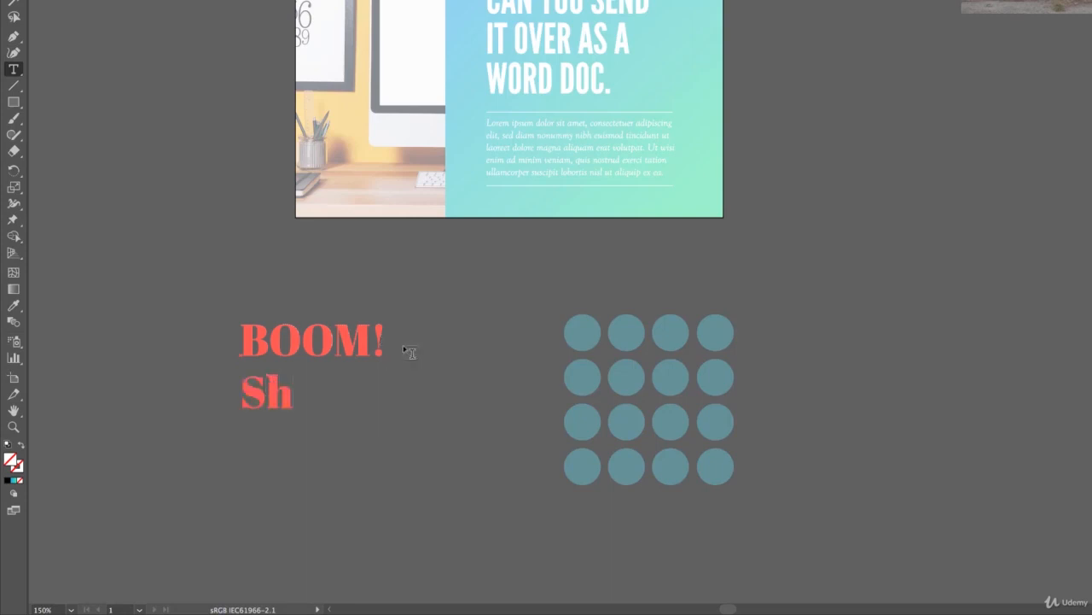
key("BackSpace")
key("BackSpace")
key("Caps_Lock")
type("HAKE THE")
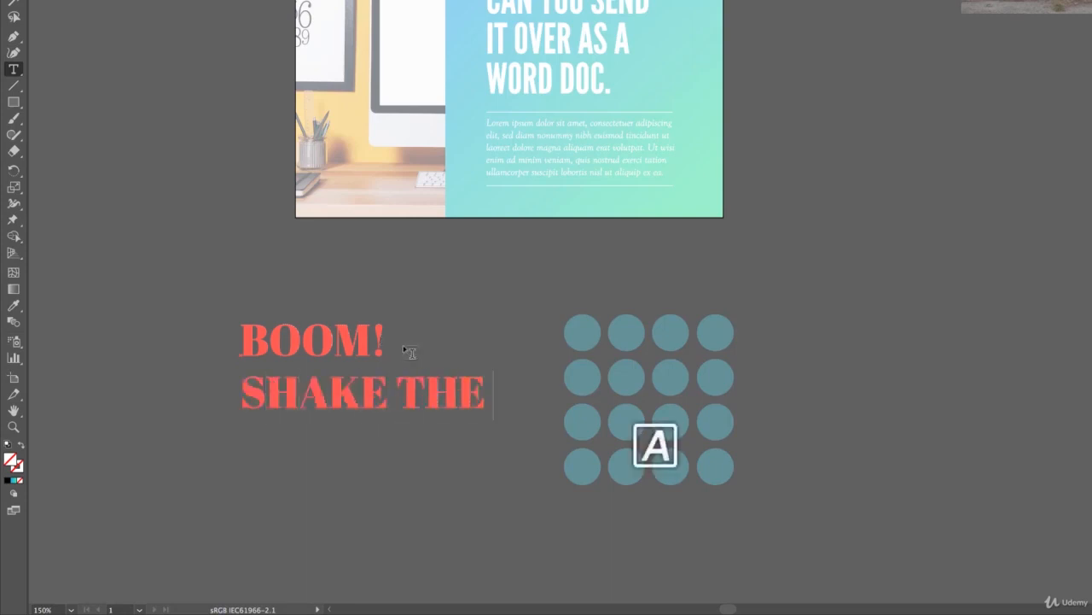
type("RPPO")
key("BackSpace")
key("BackSpace")
key("BackSpace")
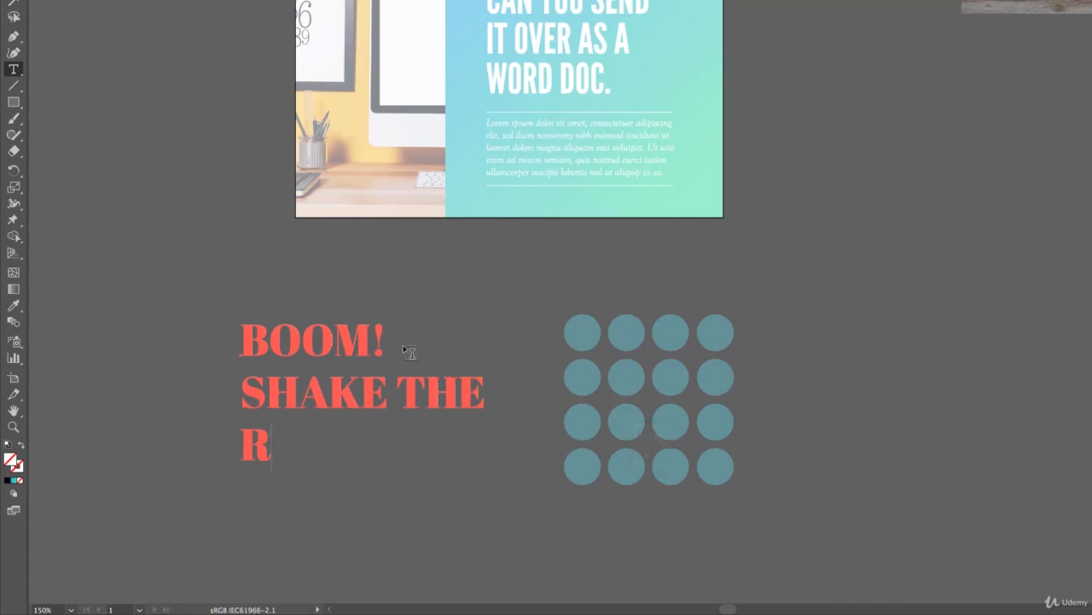
type("OOM!")
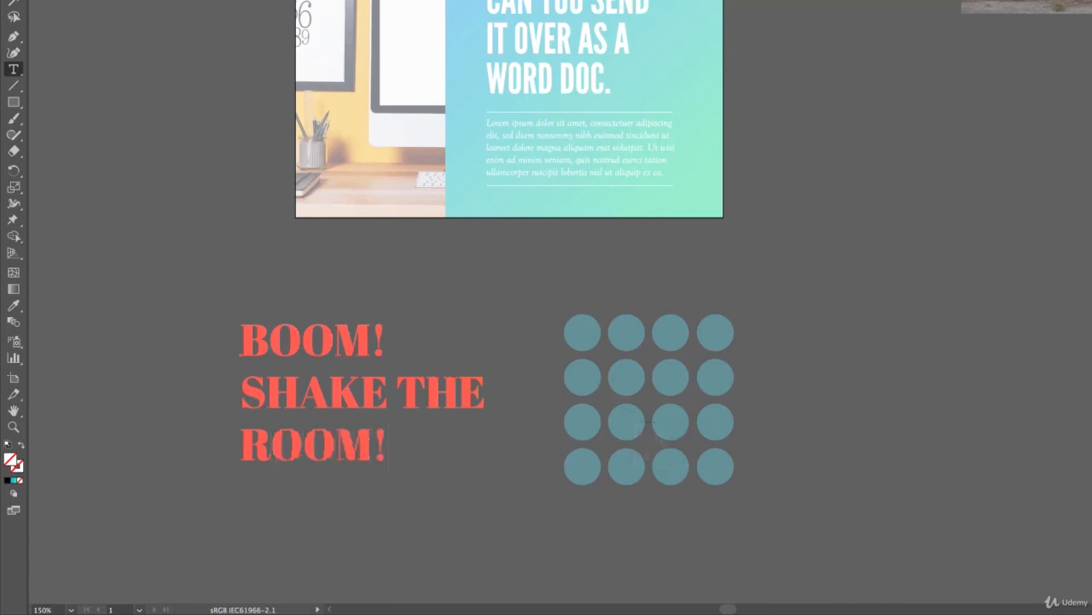
key("Escape")
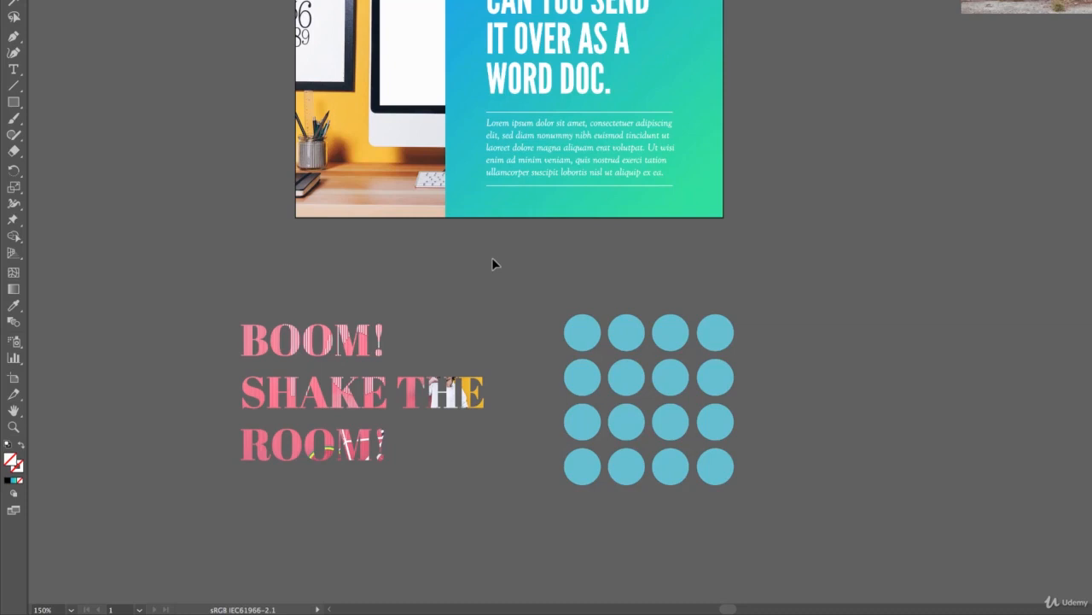
Step: Move the grid of blue circles slightly to the right and ungroup it into separate circles
left_click(591, 363)
left_click_drag(596, 335, 642, 339)
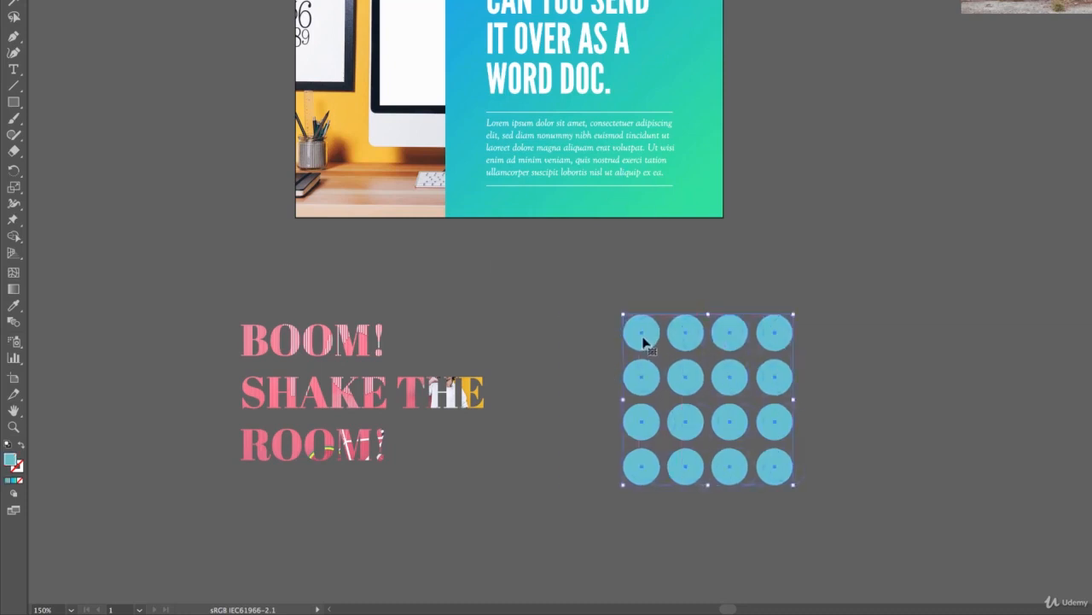
right_click(643, 341)
left_click(678, 440)
key("shift+super+g")
Step: Try moving a single circle up out of the grid, and undo the move
left_click(638, 300)
left_click_drag(646, 324, 630, 274)
key("super+z")
Step: Move the blue bicycle photo over the circle grid, to about X 6.25 in, Y 6.62 in
scroll(580, 322, "right", 5)
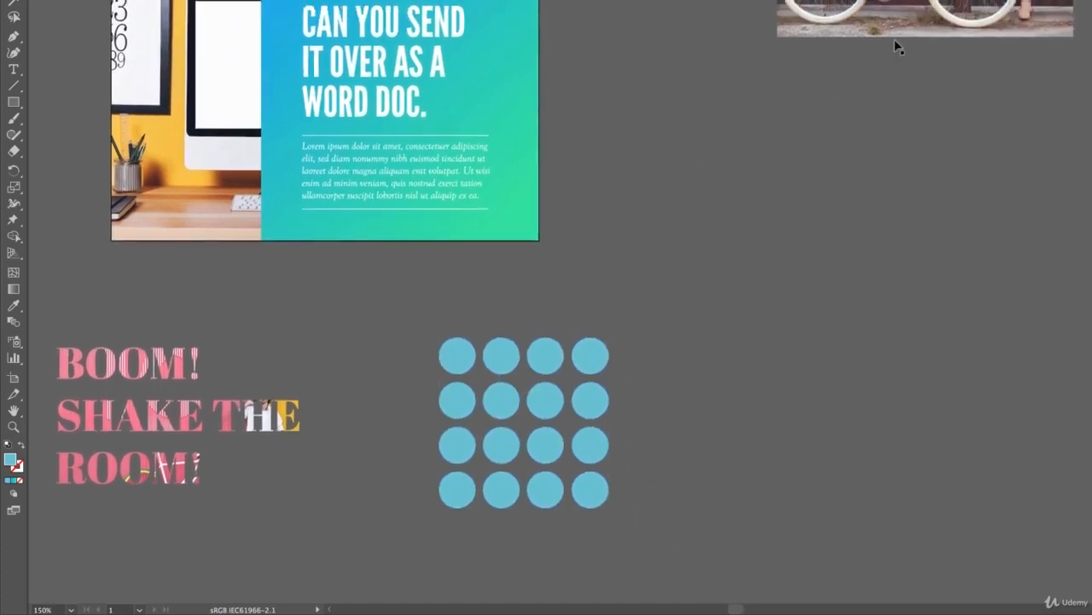
left_click(947, 27)
left_click_drag(952, 26, 622, 495)
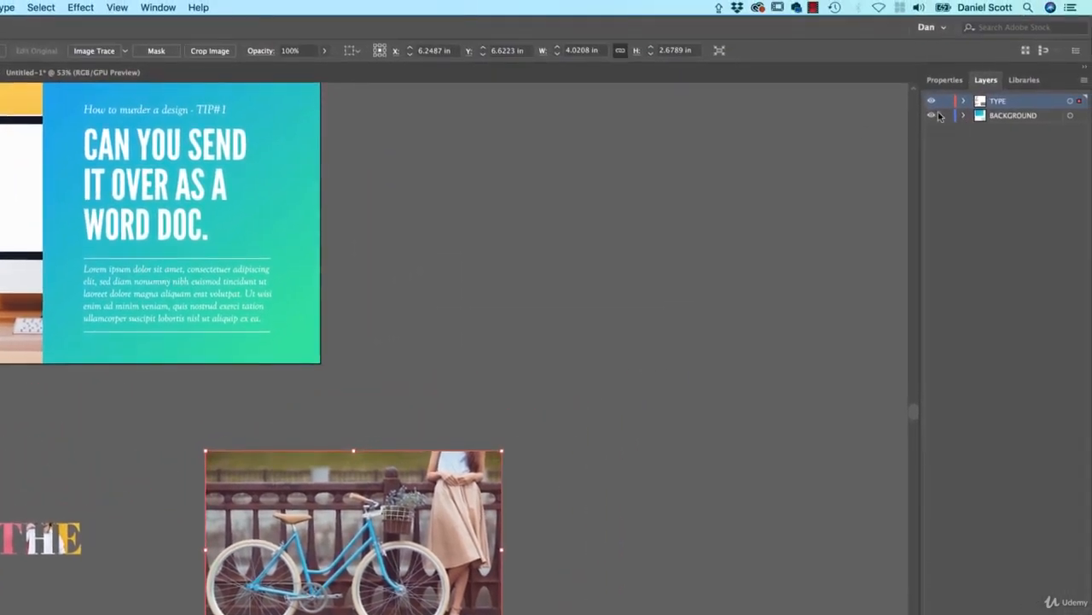
Step: Transfer the blue bicycle photo to the BACKGROUND layer and send it to the back, behind the circles
left_click_drag(1080, 117, 1079, 117)
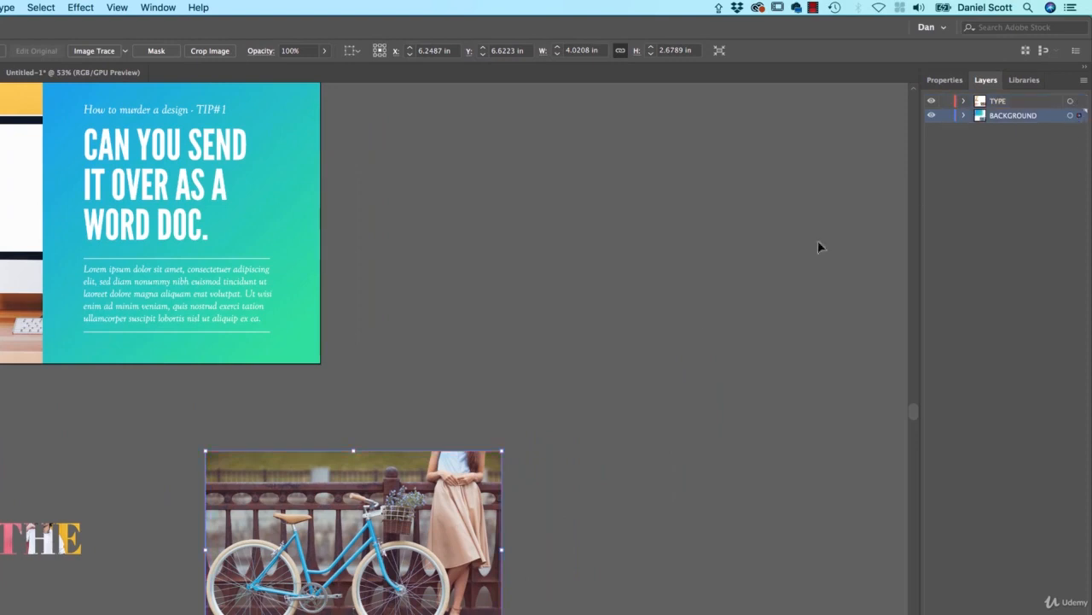
left_click(529, 529)
left_click(478, 517)
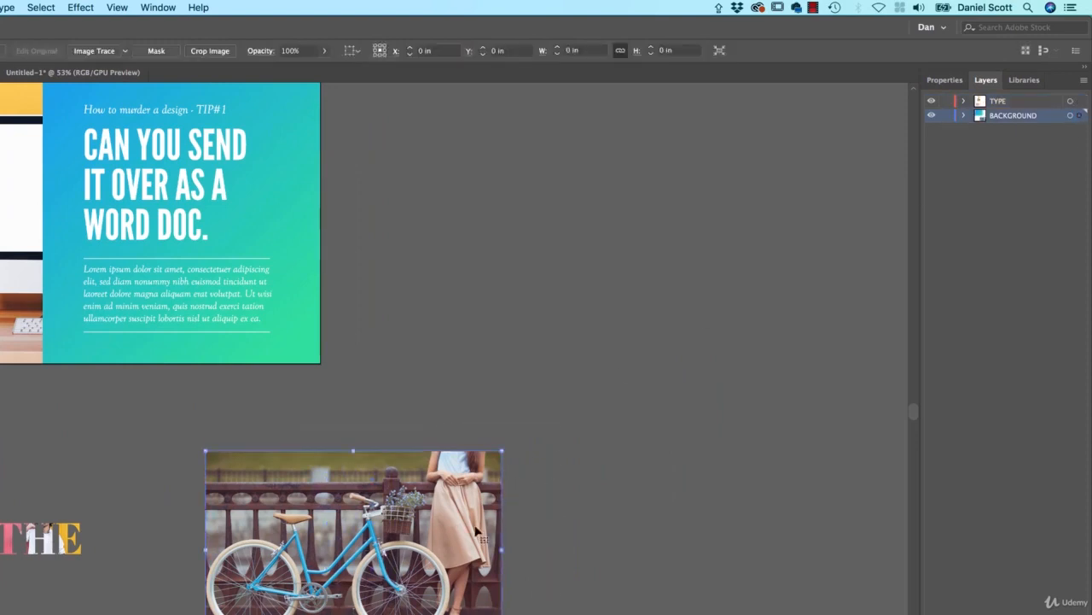
key("super+shift+bracketleft")
Step: Try to clip the blue bicycle photo with the separate circles, undo the mask, and deselect everything
left_click_drag(531, 417, 175, 564)
key("super+7")
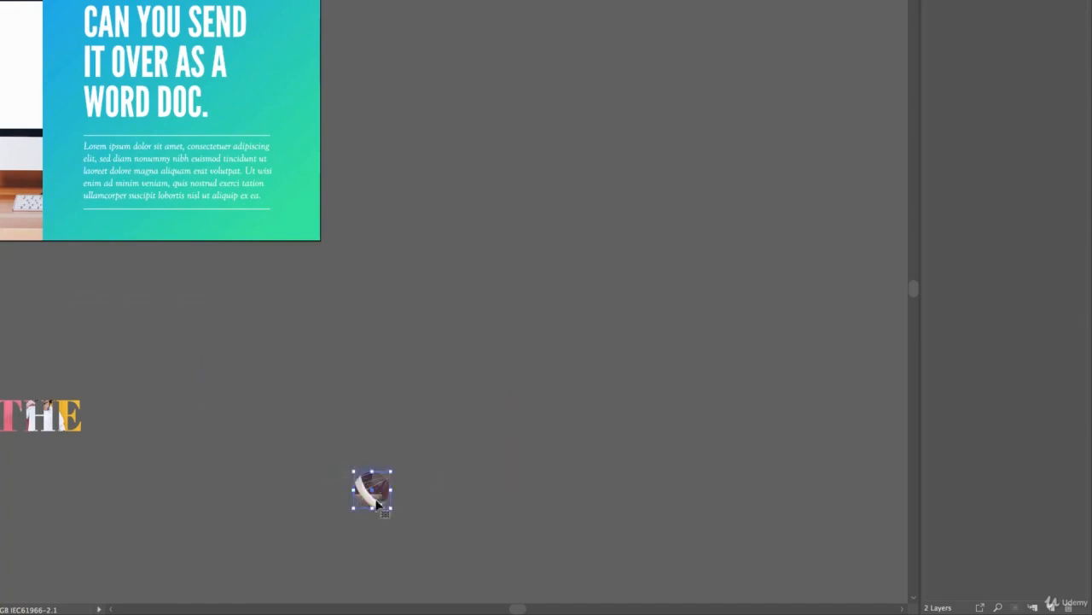
key("super+z")
left_click(548, 461)
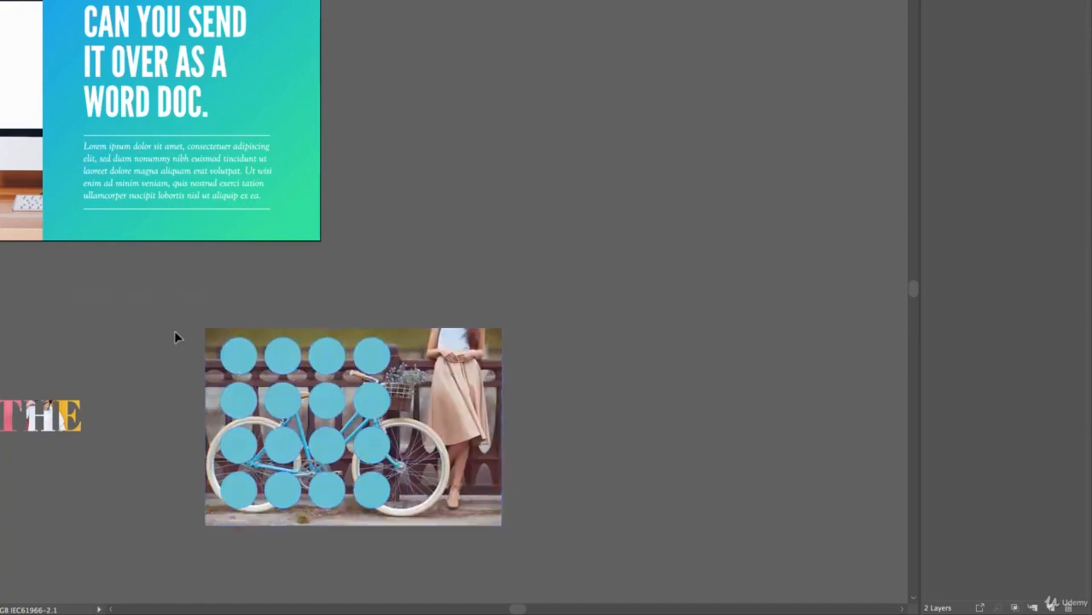
Step: Try masking the blue bicycle photo with all sixteen circles as one set, and undo the attempt
left_click_drag(174, 331, 388, 502)
left_click(437, 476, "shift")
left_click(491, 341, "shift")
key("v")
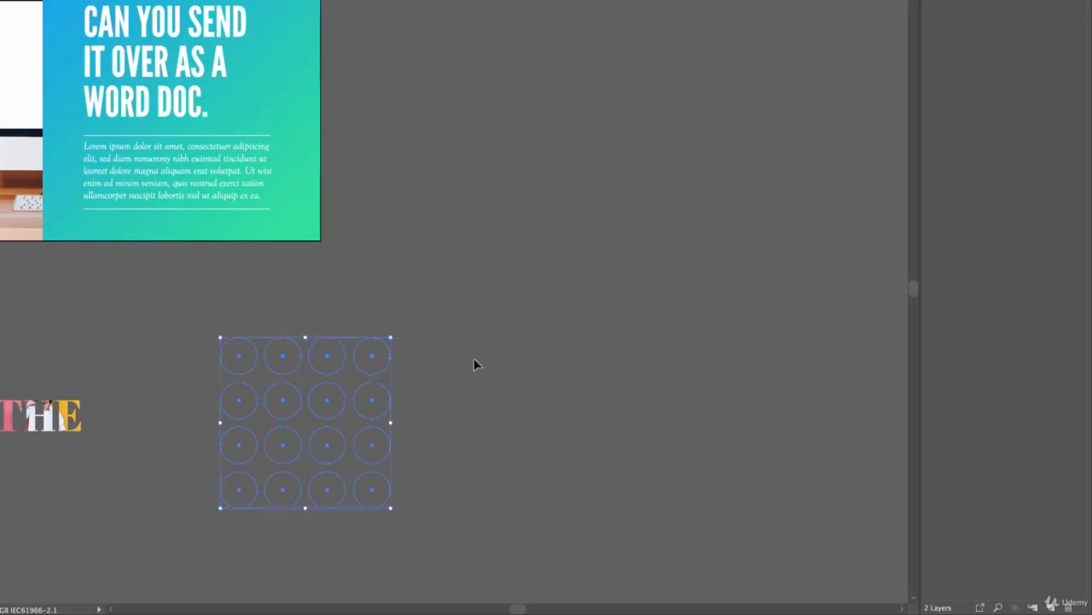
key("a")
key("ctrl+z")
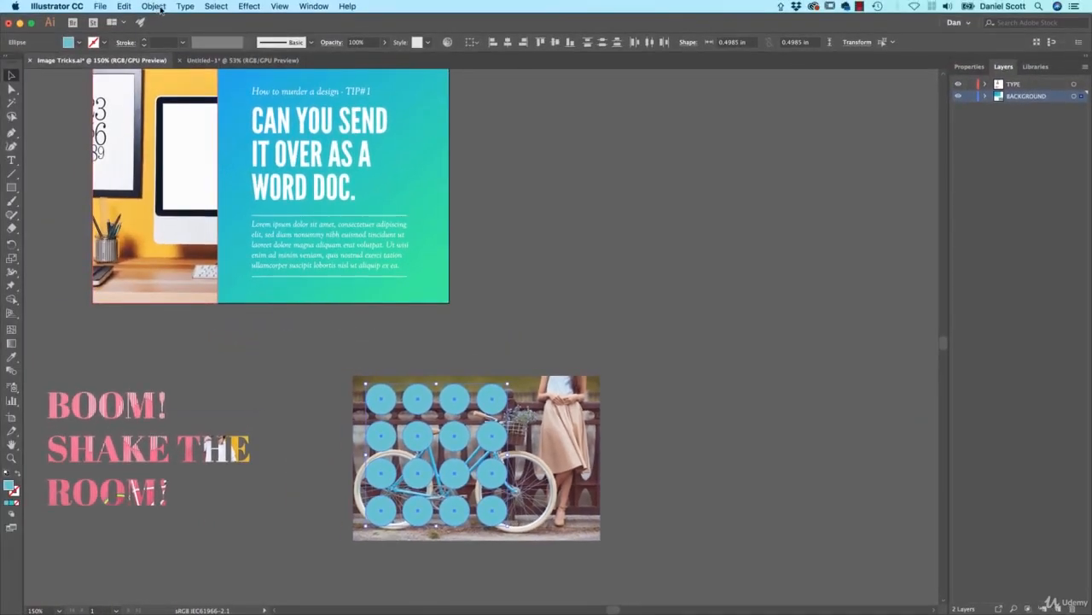
Step: Combine the sixteen selected circles over the bicycle photo into a single compound path
left_click(158, 7)
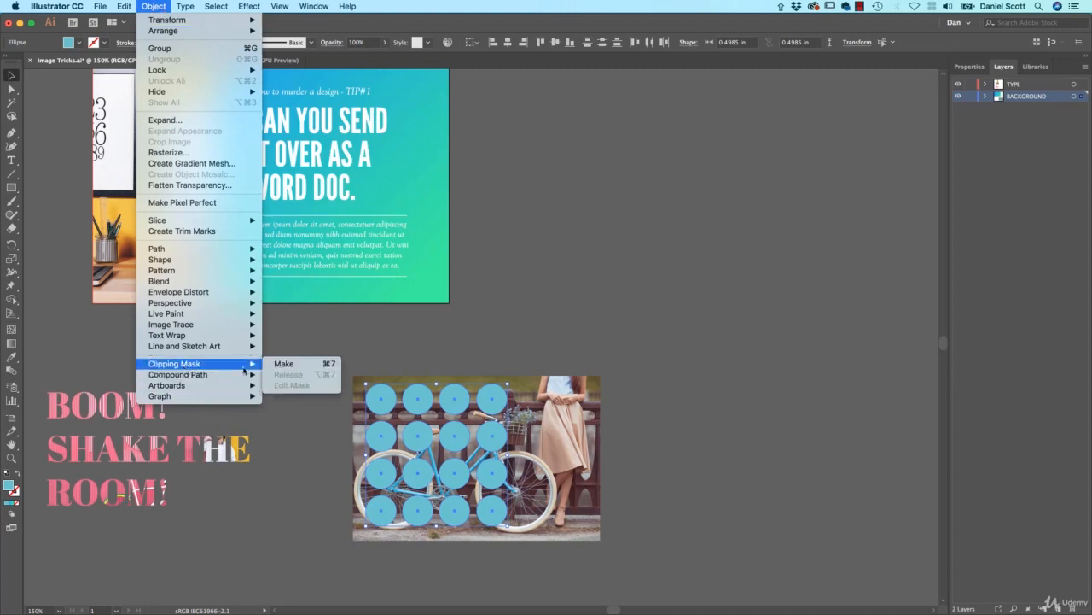
mouse_move(231, 382)
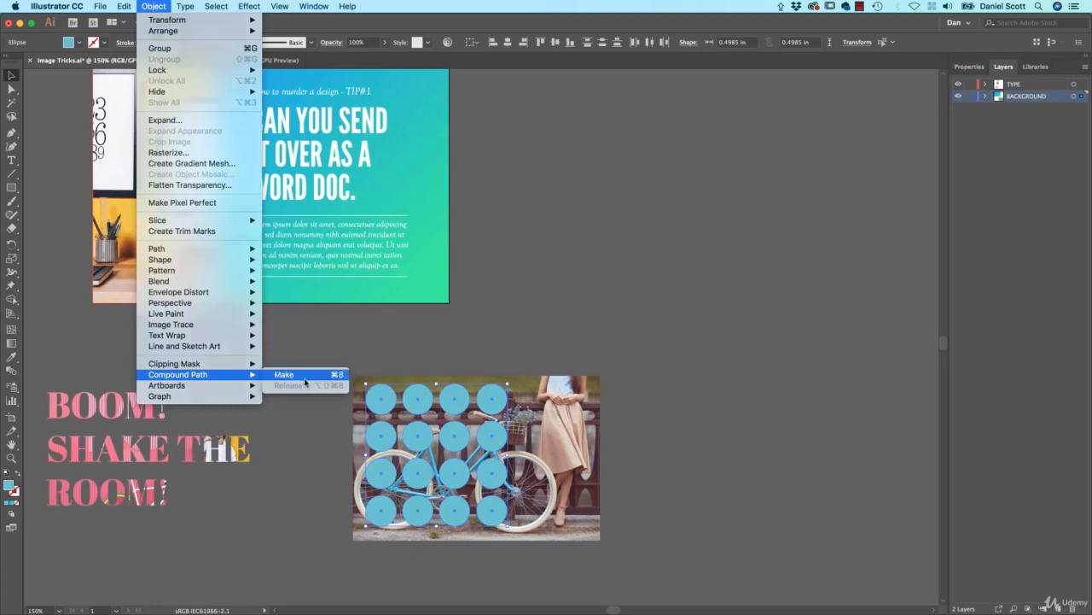
left_click(305, 377)
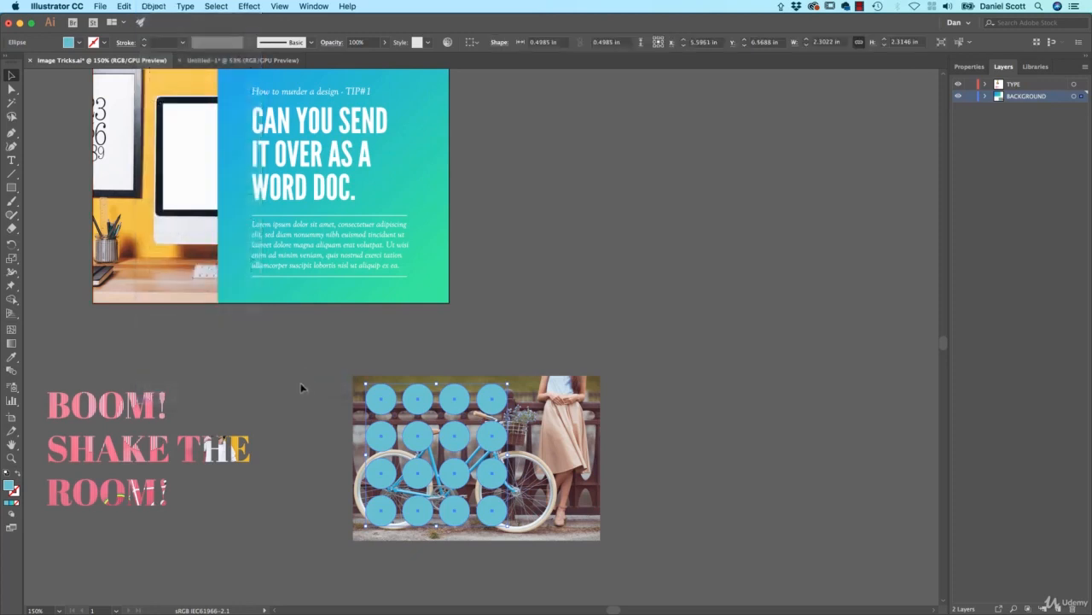
Step: Add the blue bicycle photo to the selection, make a clipping mask from the compound circle grid, and deselect the result
left_click(581, 434, "shift")
key("super+8")
key("Return")
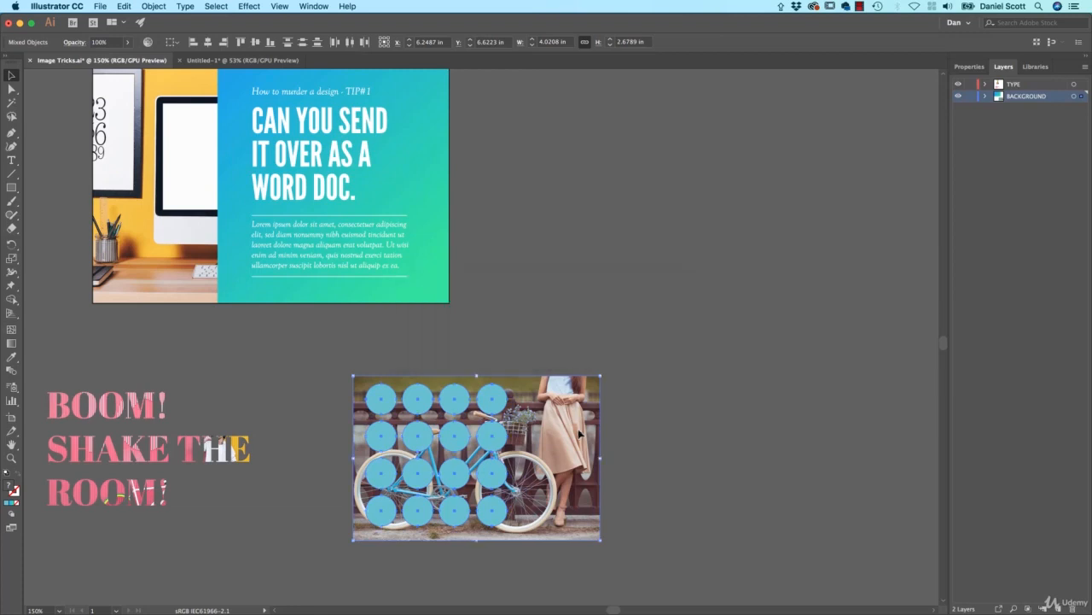
key("super+7")
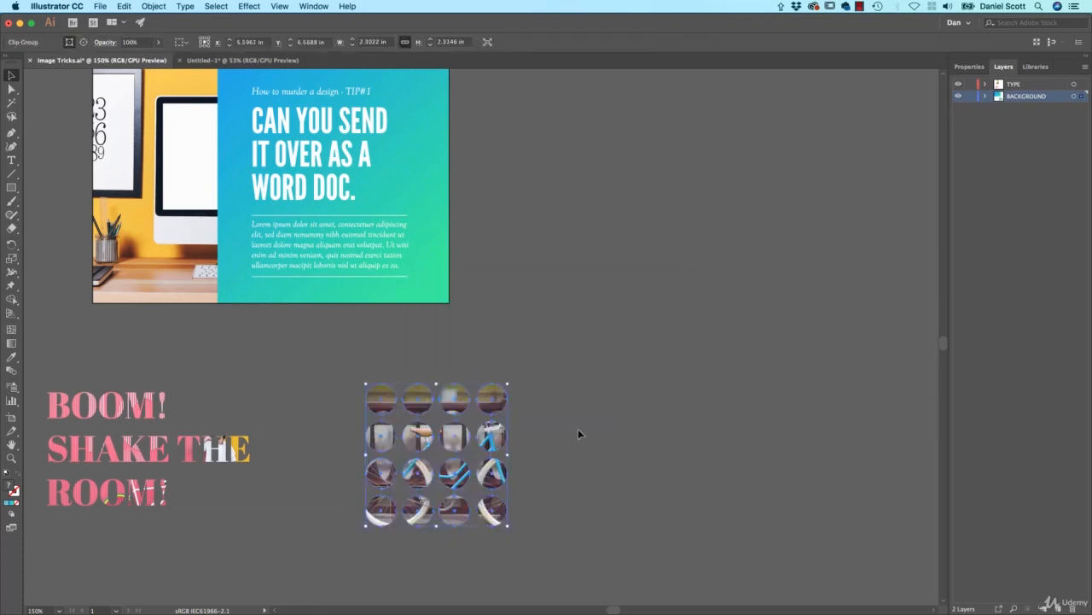
left_click(578, 434)
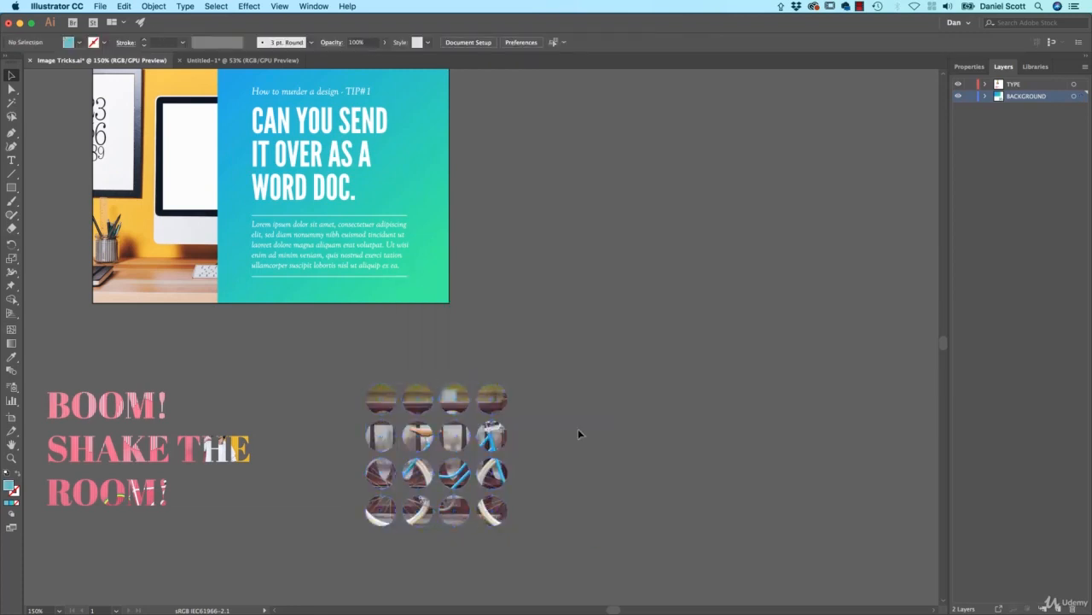